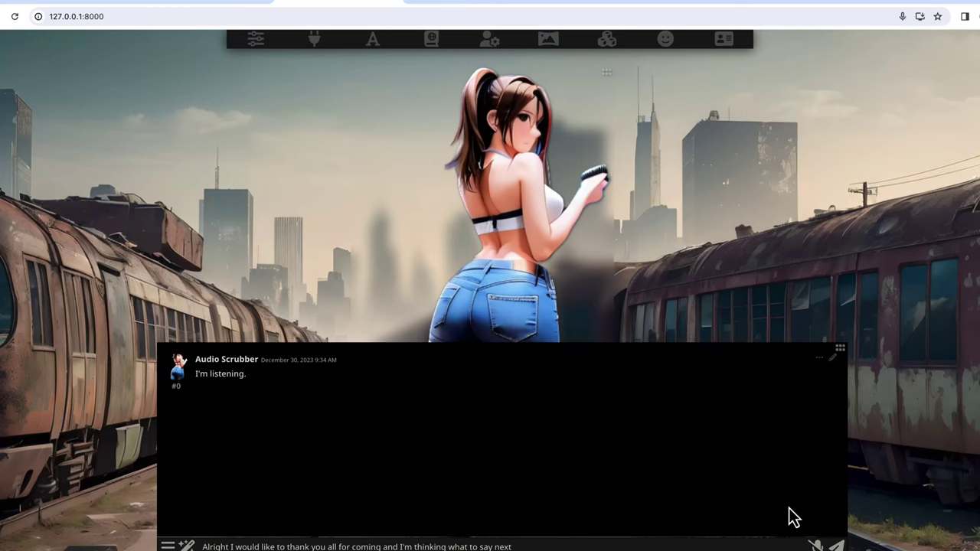
Send the dictated thank-you message to the Audio Scrubber character.
left_click(837, 546)
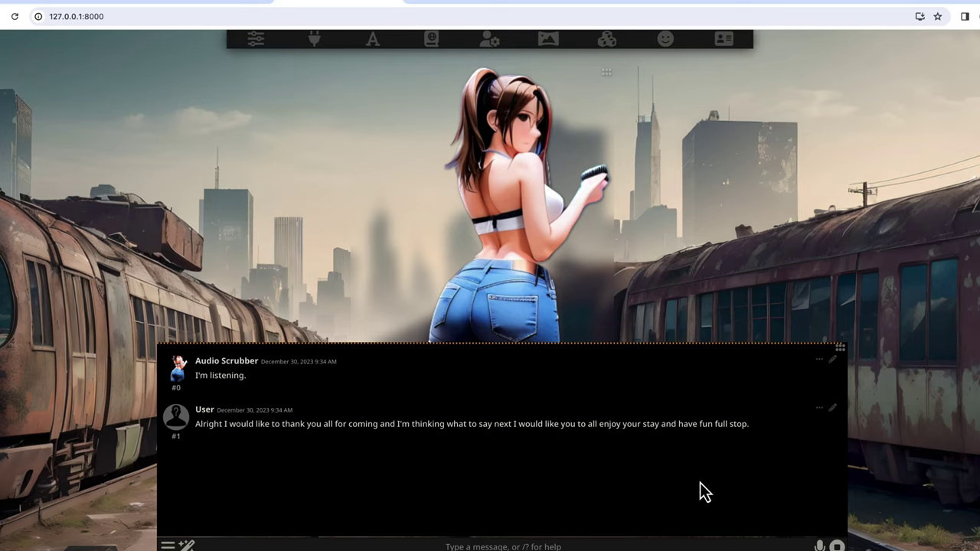
left_click_drag(582, 483, 285, 458)
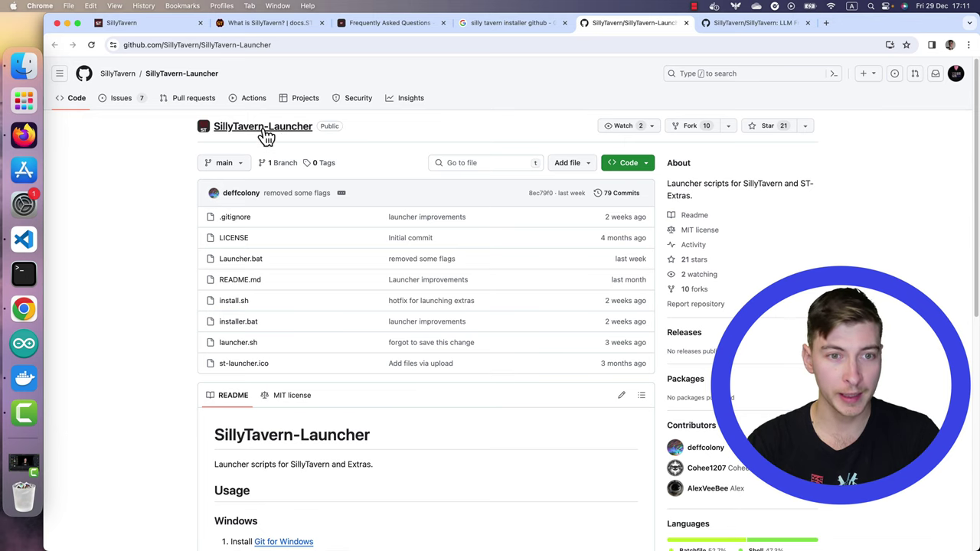
Copy the SillyTavern-Launcher repository's HTTPS address and try to clone it with git in the VS Code terminal.
left_click(625, 162)
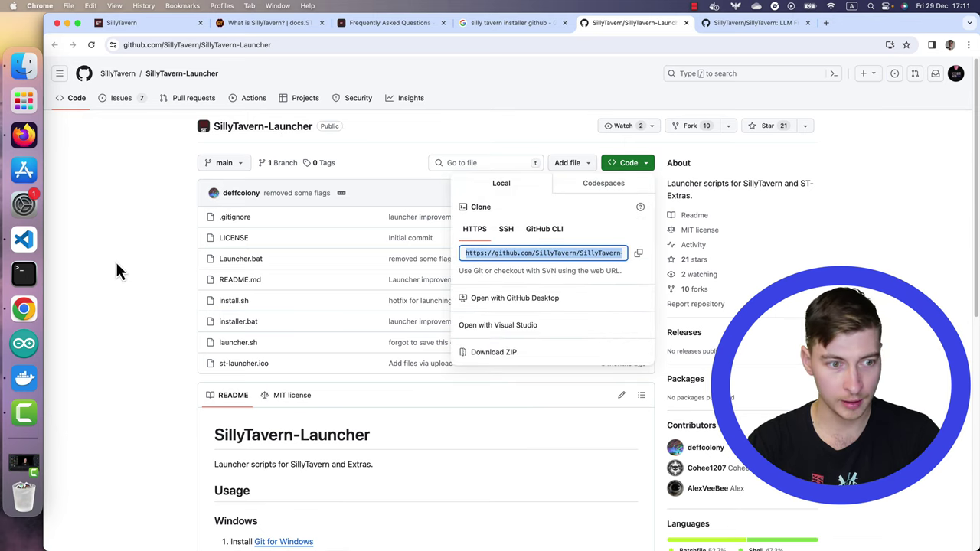
left_click(24, 239)
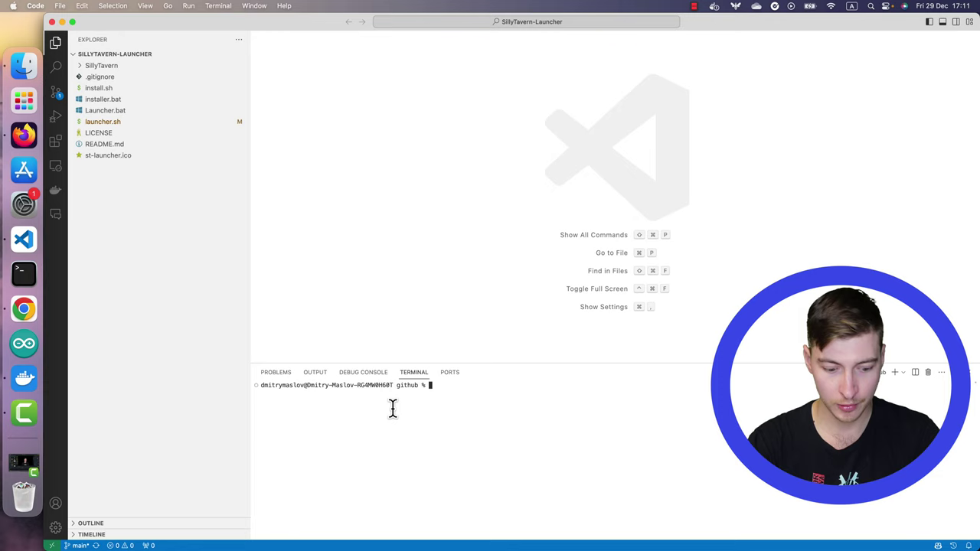
type("git clone")
type("https://github.com/SillyTavern/SillyTavern-Launcher.git")
key("Return")
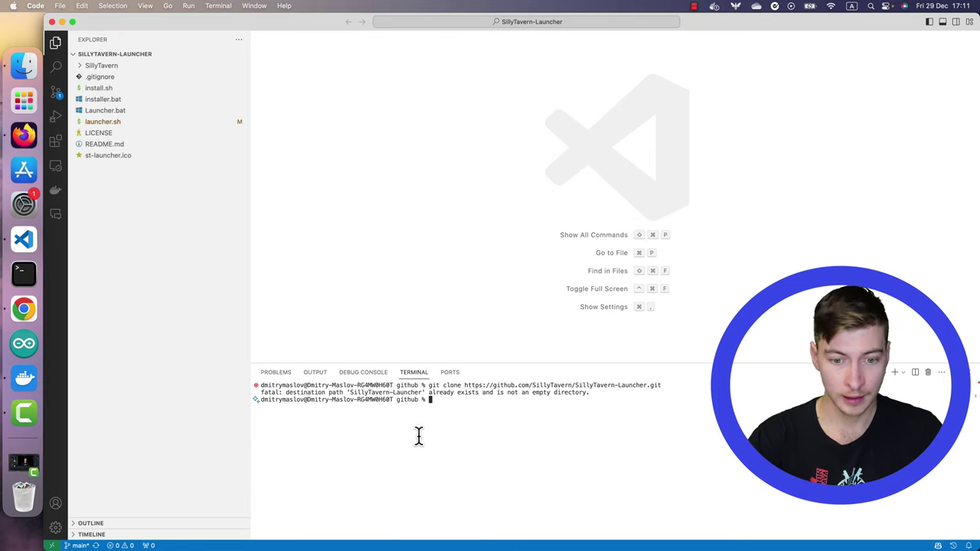
Change to the SillyTavern-Launcher folder, make install.sh executable and run it.
type("cd S")
key("Tab")
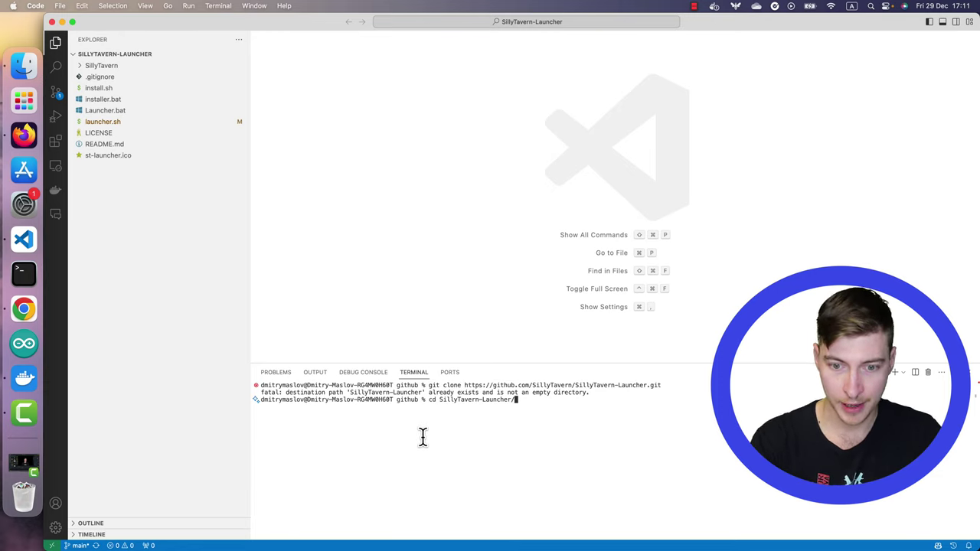
key("Return")
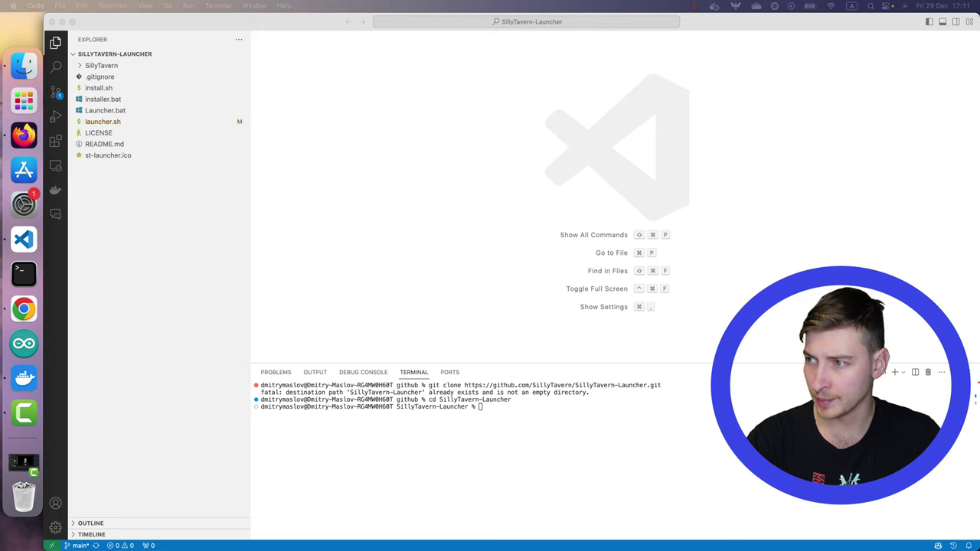
left_click(739, 463)
type("chmod +x install.sh && ./install.sh")
key("Return")
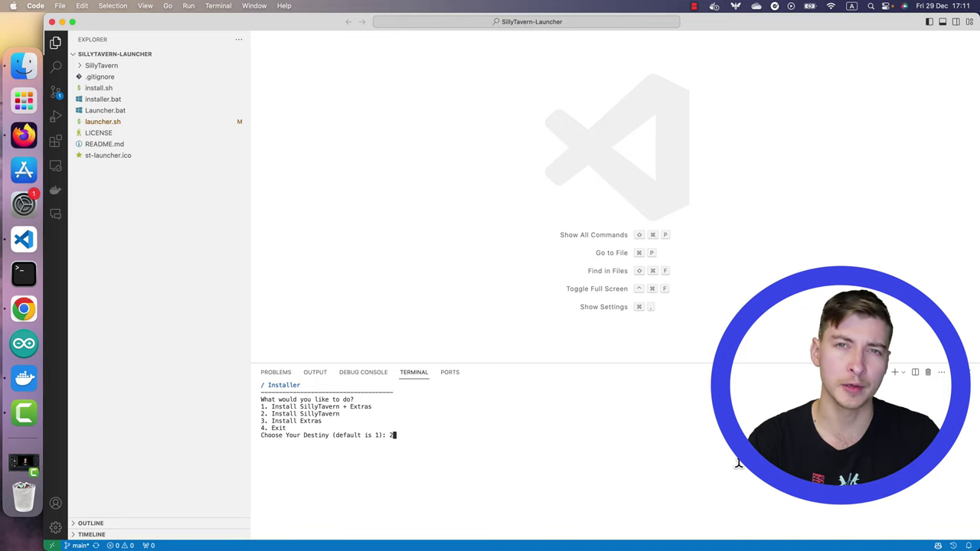
Choose option 2, Install SillyTavern, in the installer and answer the follow-up prompt with n.
key("Return")
type("n")
key("Return")
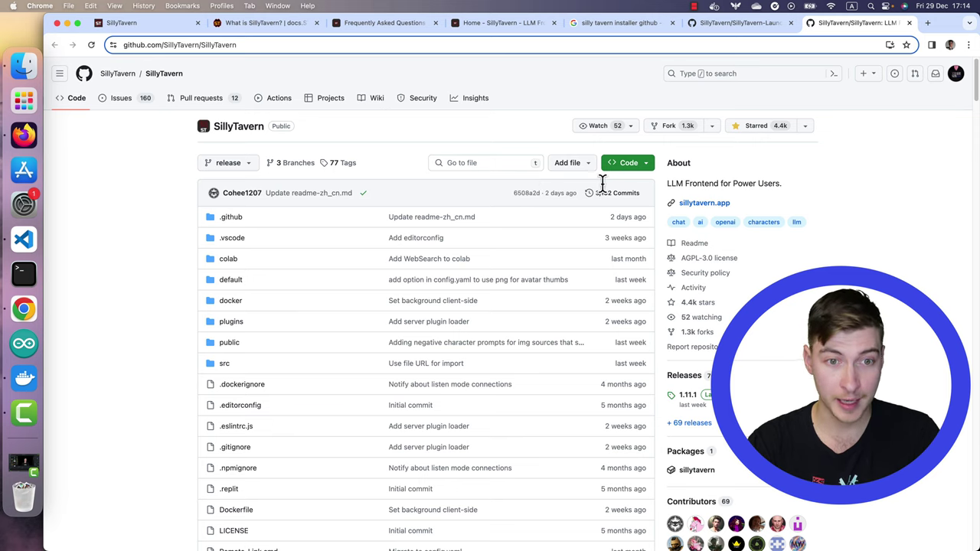
Look through the SillyTavern repository's description, the documentation's introduction page and the FAQ page in Chrome.
left_click_drag(668, 183, 776, 180)
left_click(783, 190)
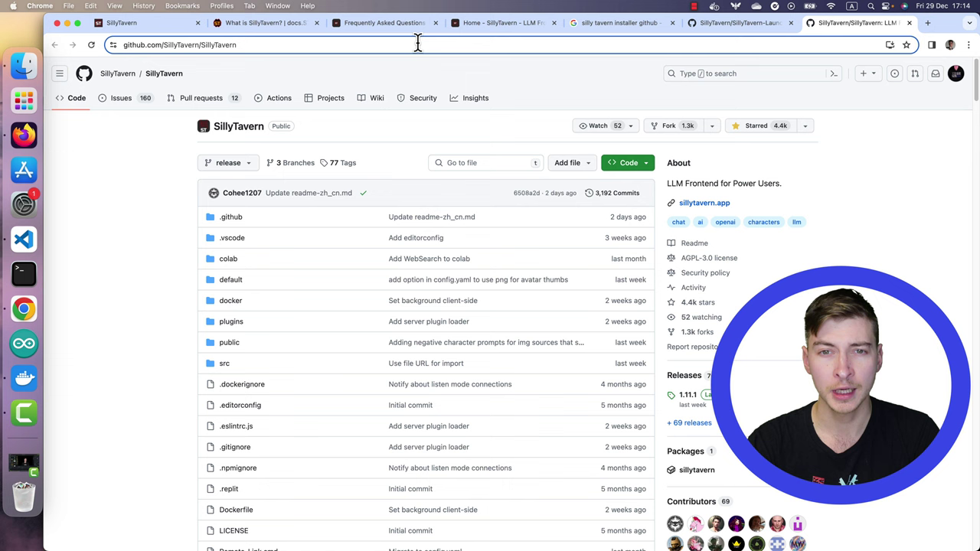
left_click(268, 23)
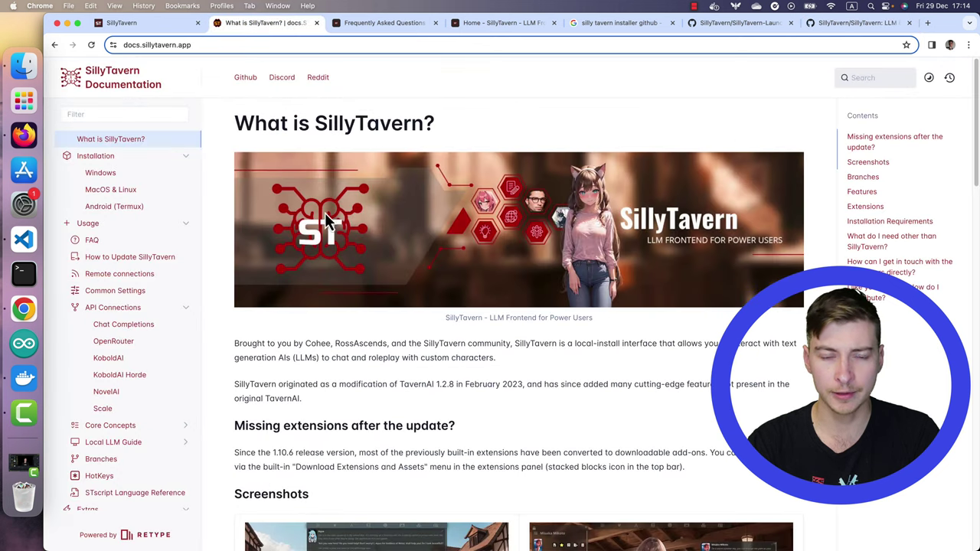
scroll(428, 302, "down", 5)
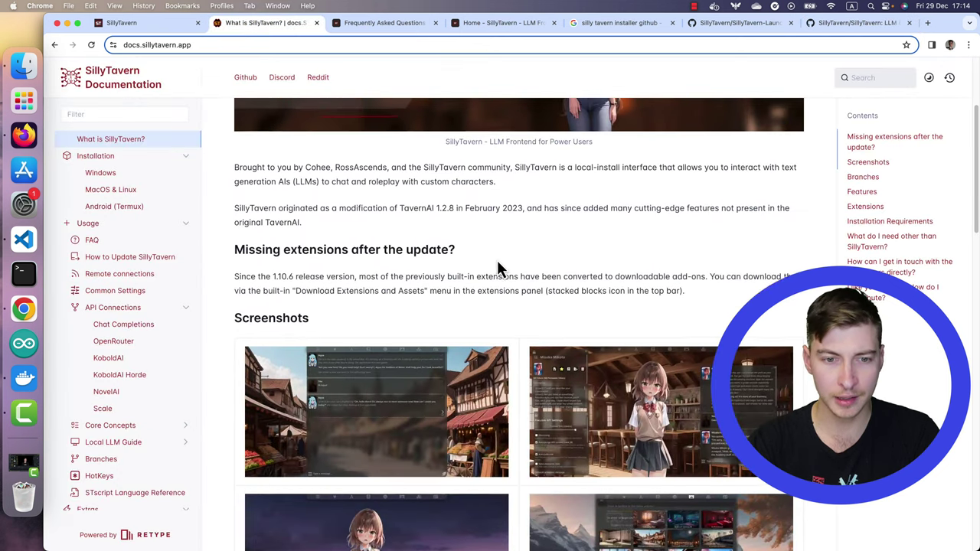
scroll(497, 267, "up", 5)
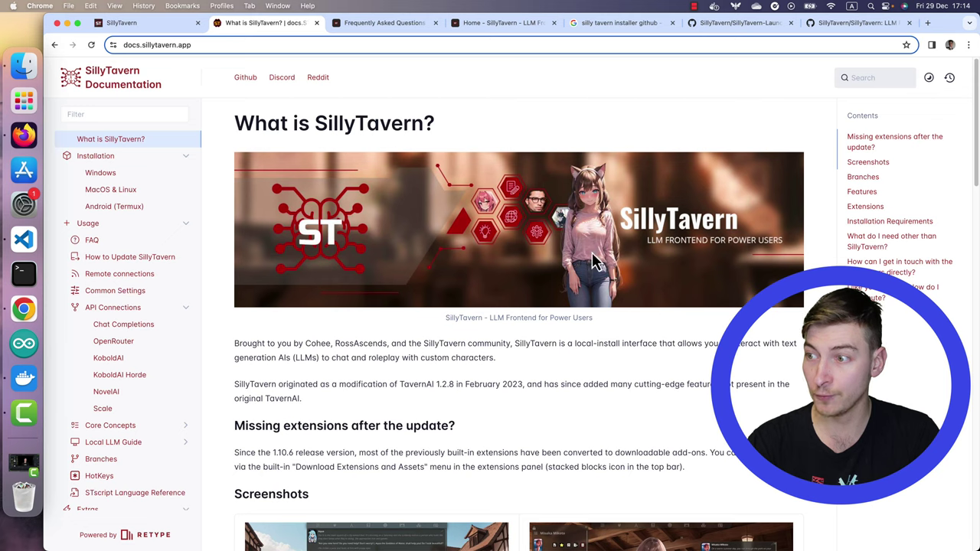
scroll(595, 259, "down", 10)
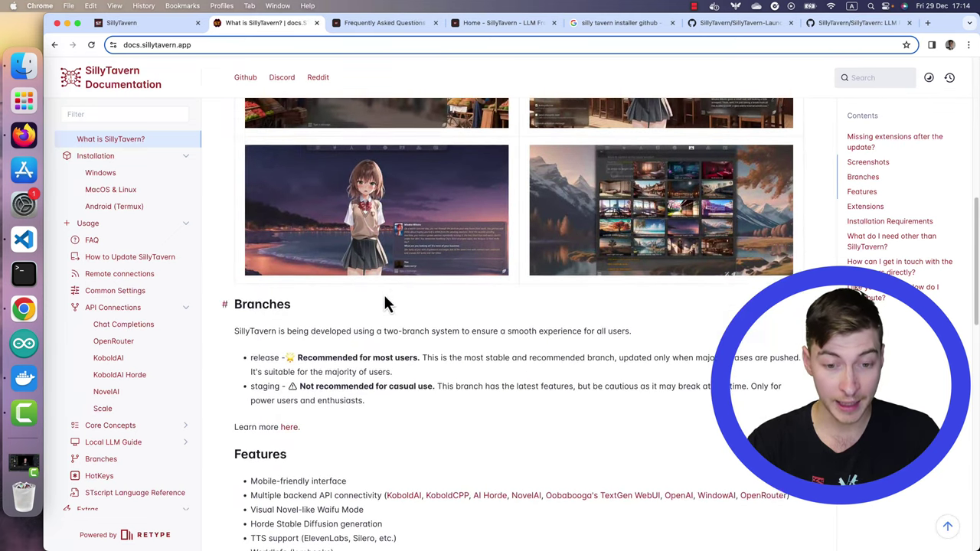
scroll(384, 298, "down", 1)
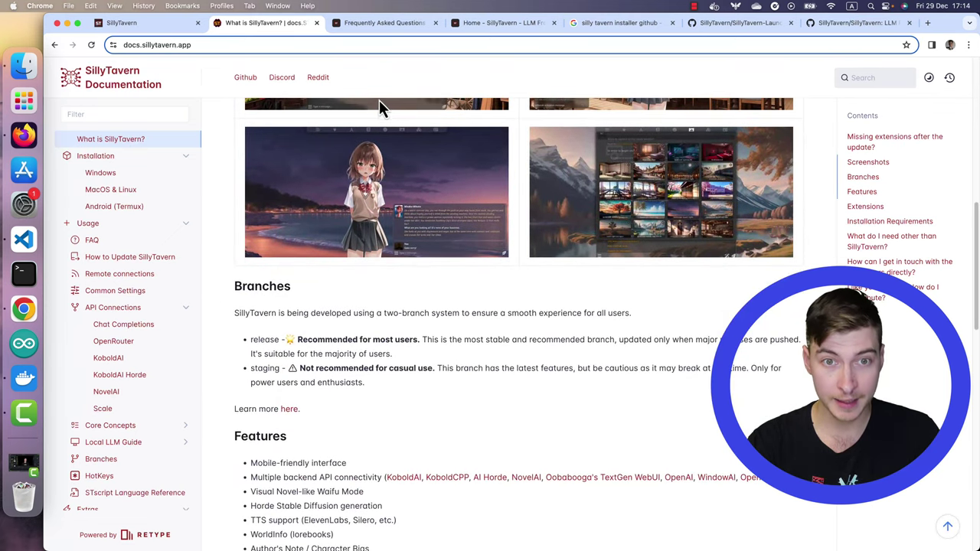
left_click(381, 27)
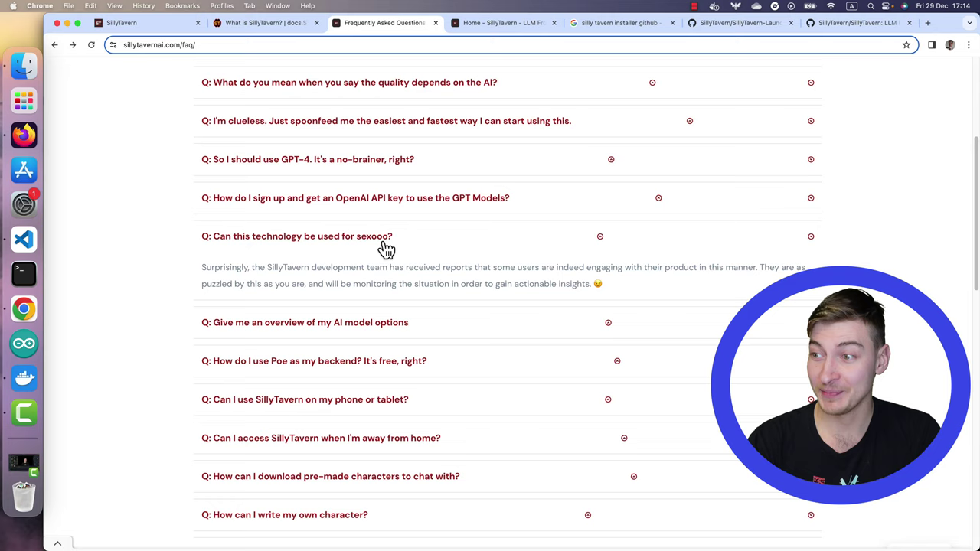
Read the documentation pages on the talkinghead, XTTS with voice cloning and Speech Recognition extensions.
key("super+alt+Left")
scroll(457, 322, "down", 7)
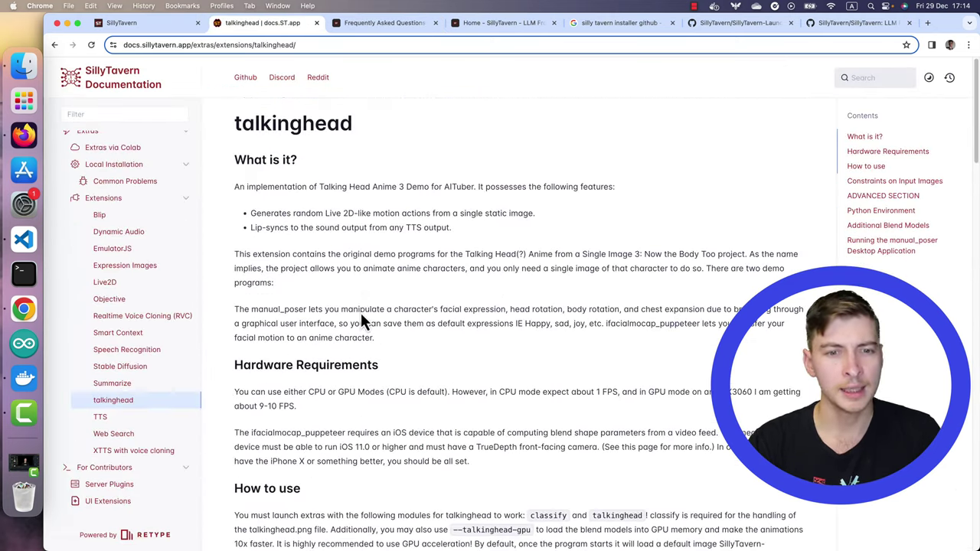
scroll(361, 313, "down", 3)
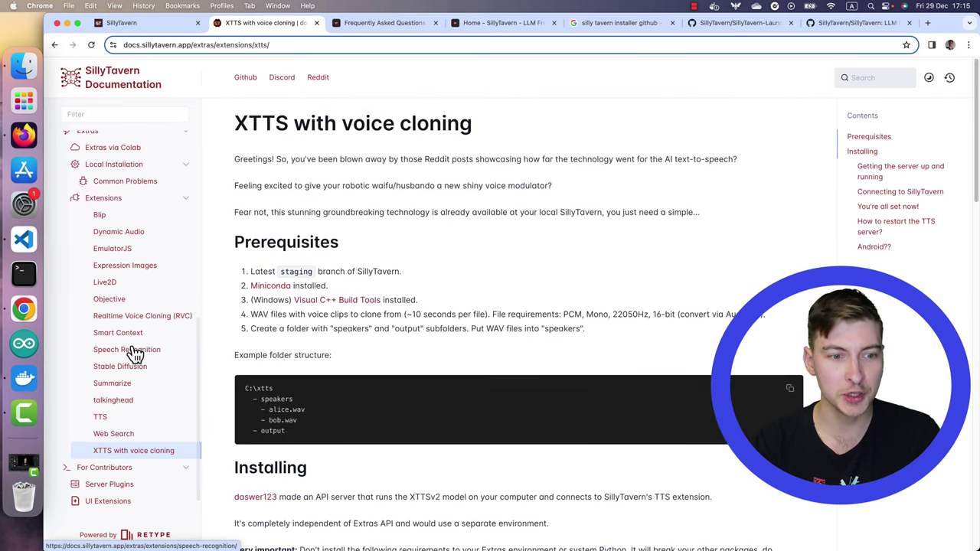
left_click(129, 349)
scroll(394, 324, "down", 3)
scroll(395, 327, "up", 2)
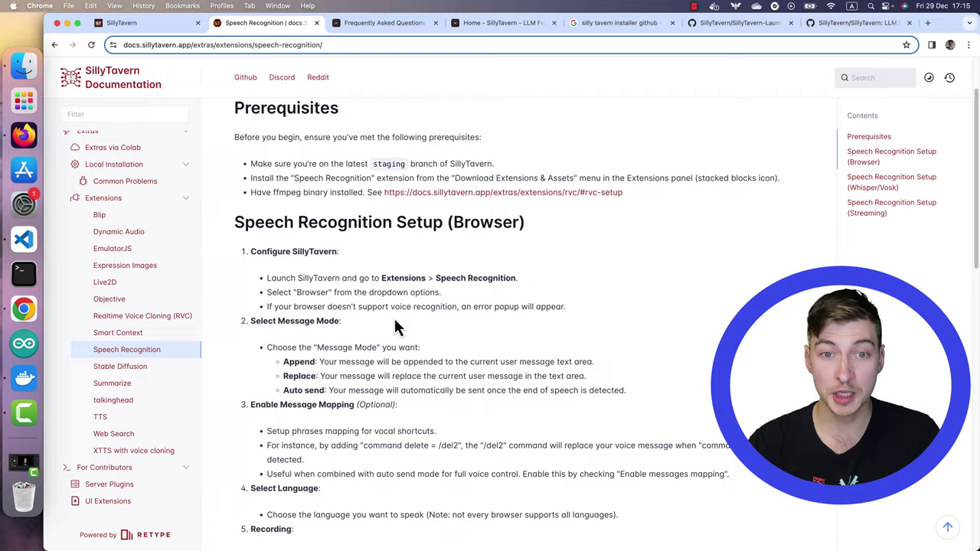
scroll(394, 325, "down", 7)
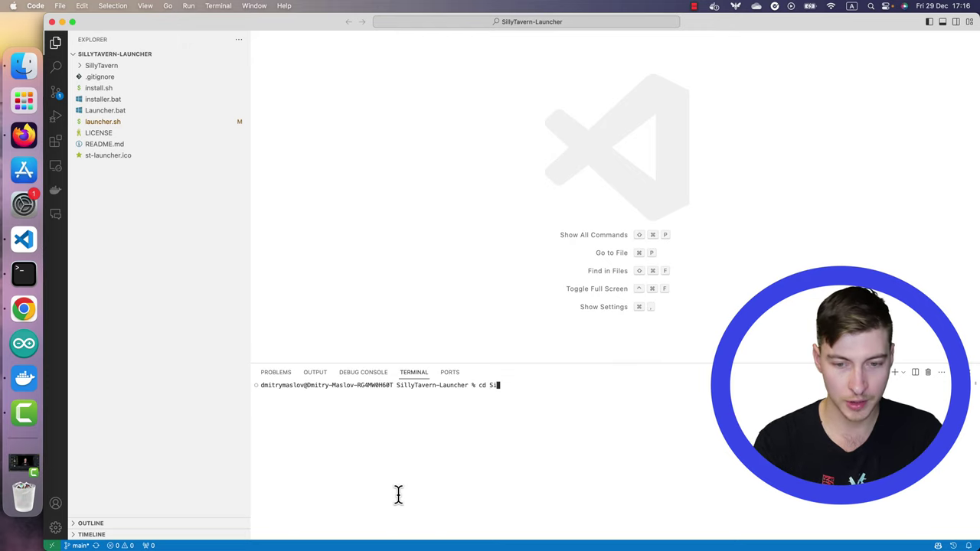
key("Return")
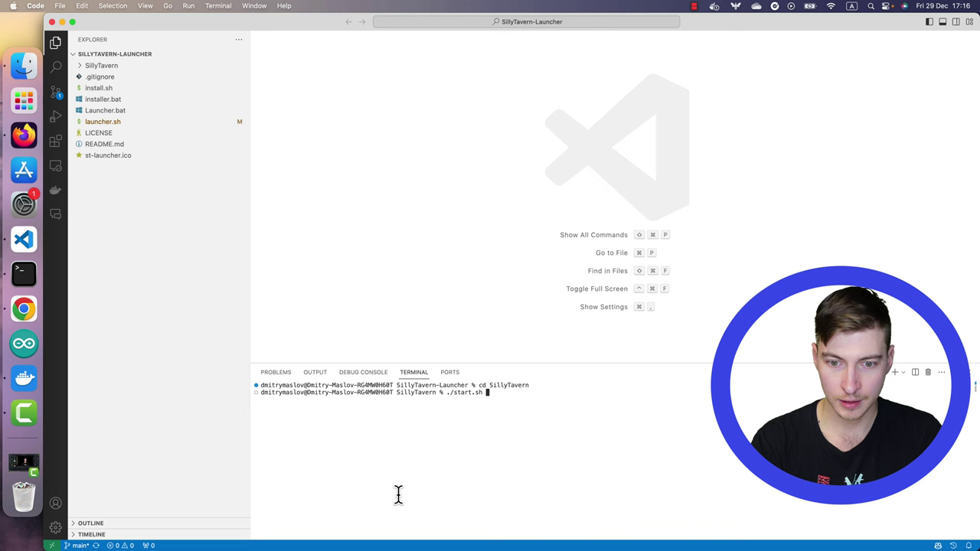
key("Return")
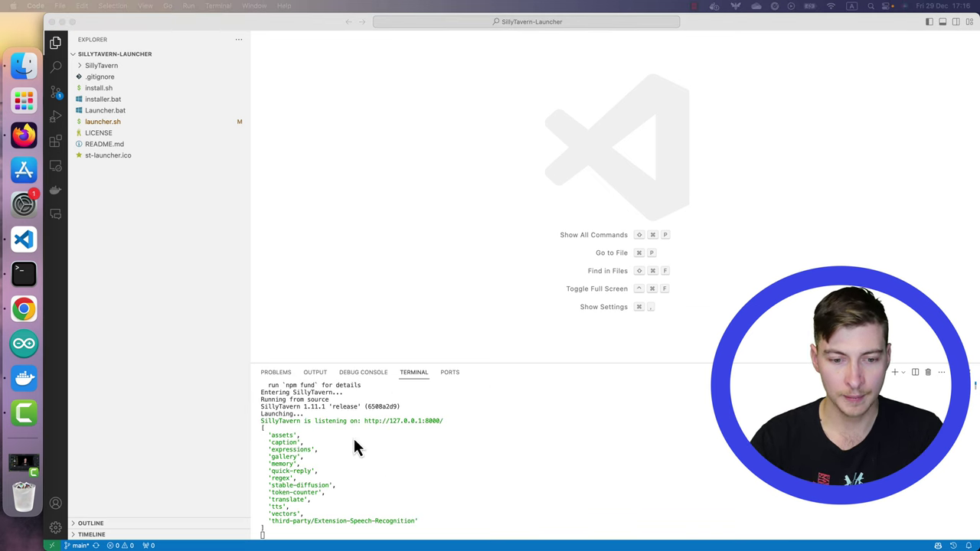
left_click(349, 440)
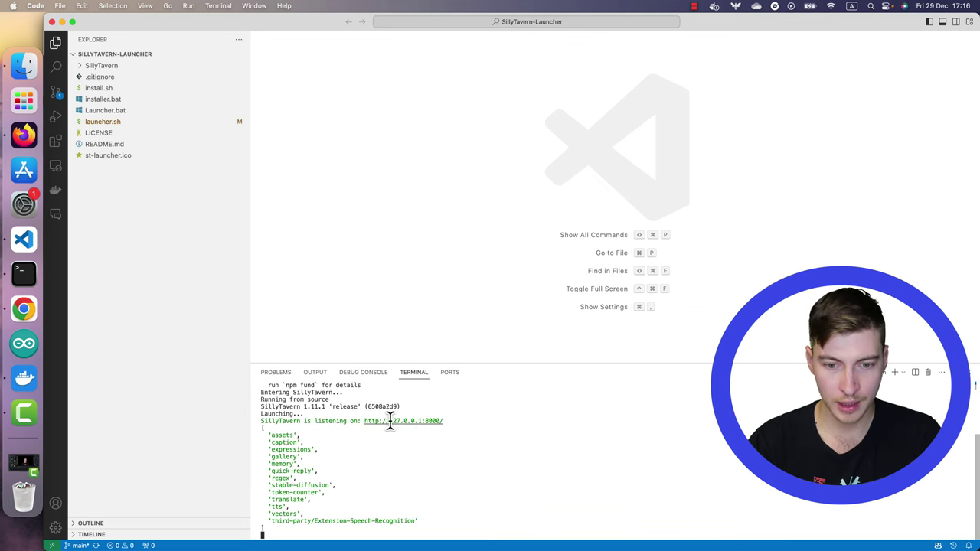
left_click(390, 421, "super")
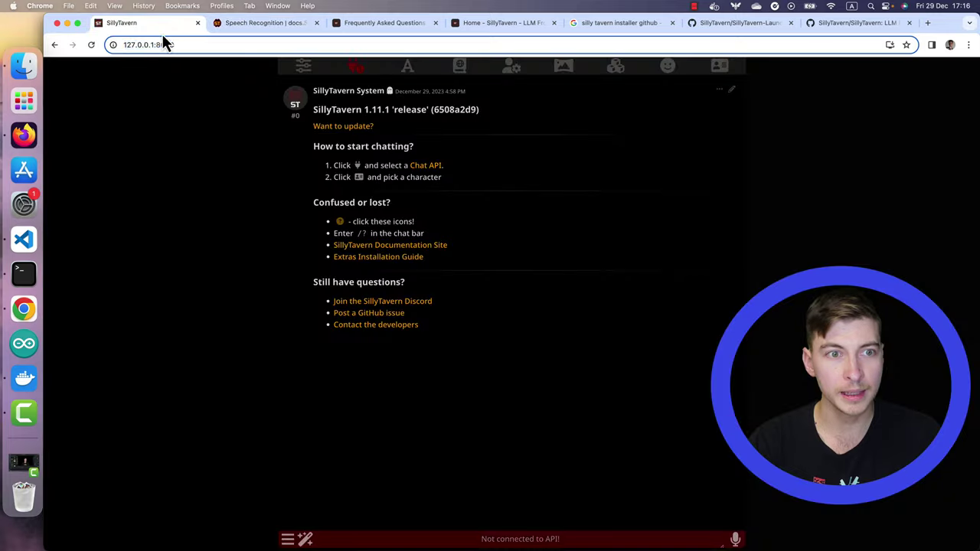
left_click(163, 45)
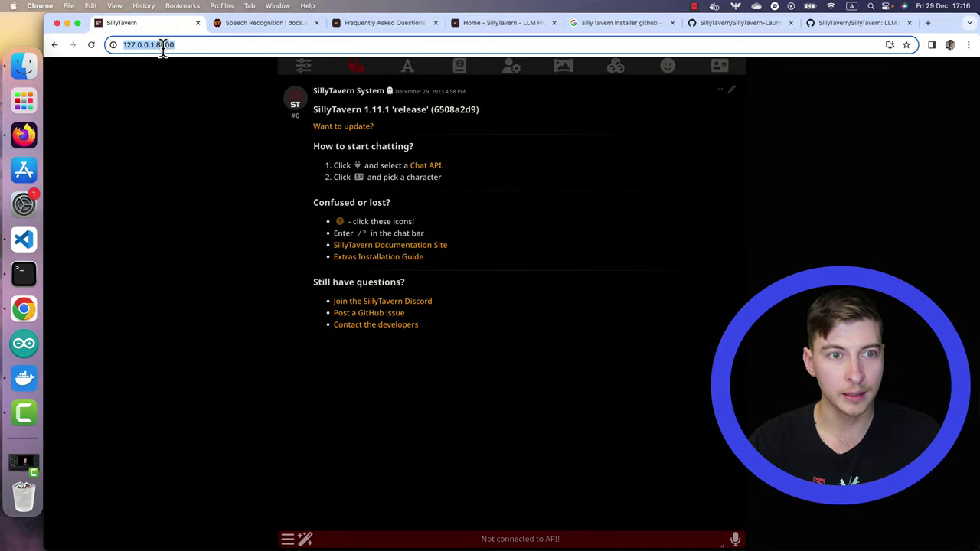
Load the downloadable extensions and assets list from the default assets URL and check the Speech Recognition entry and the remaining extensions.
left_click(615, 65)
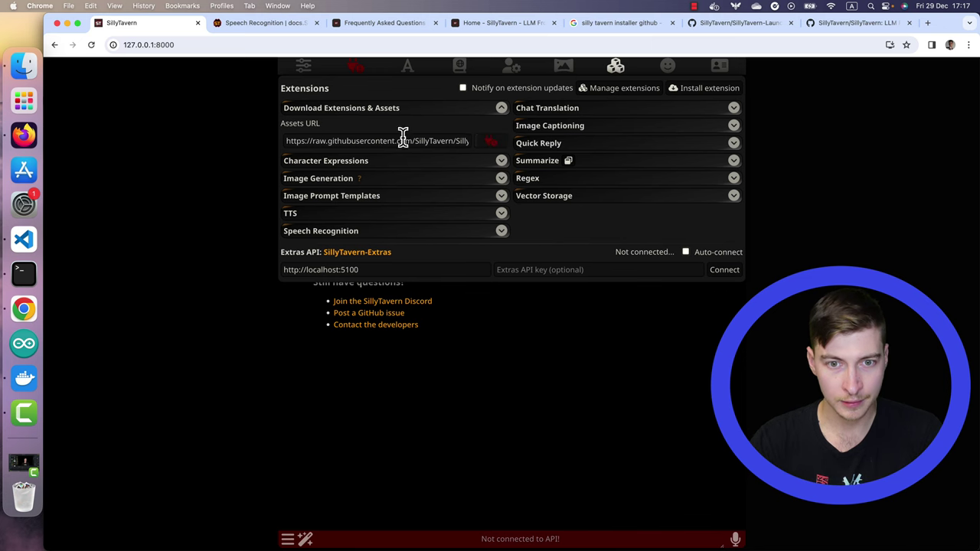
left_click(492, 146)
left_click(494, 330)
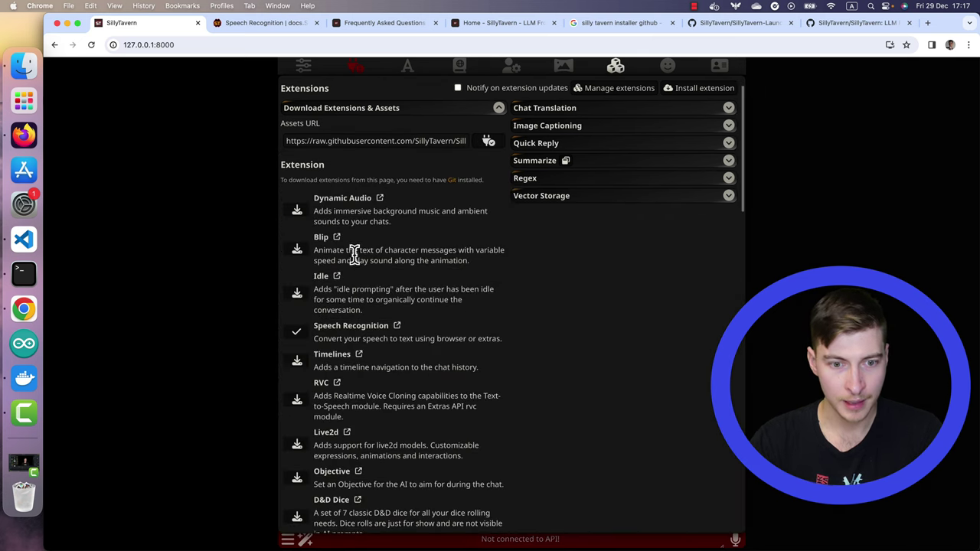
scroll(329, 237, "down", 3)
left_click(298, 228)
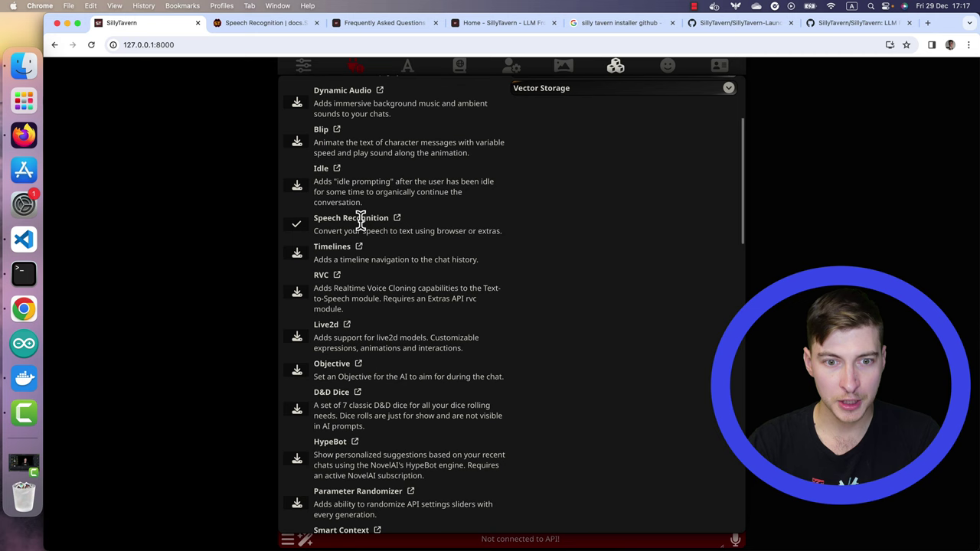
scroll(367, 268, "down", 4)
scroll(345, 321, "down", 15)
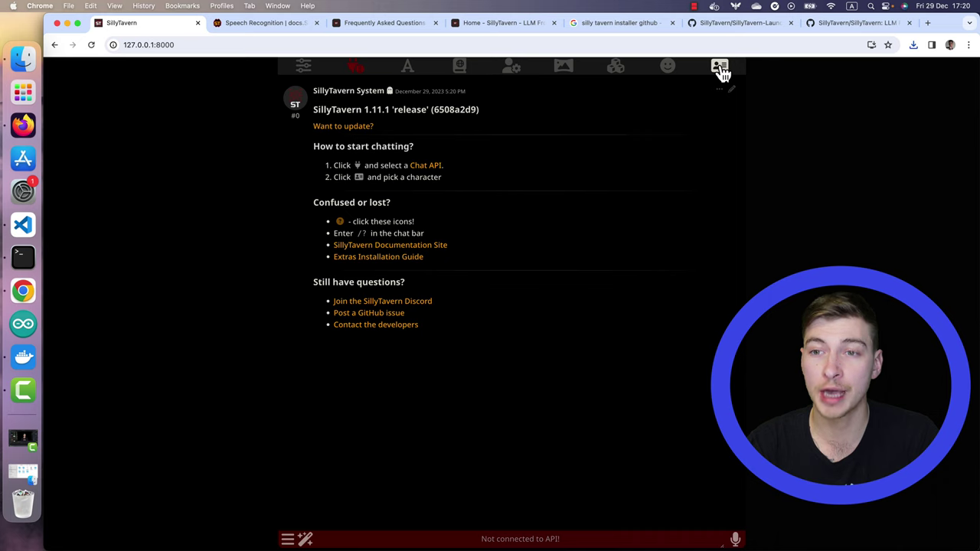
Open SillyTavern's character management.
left_click(721, 69)
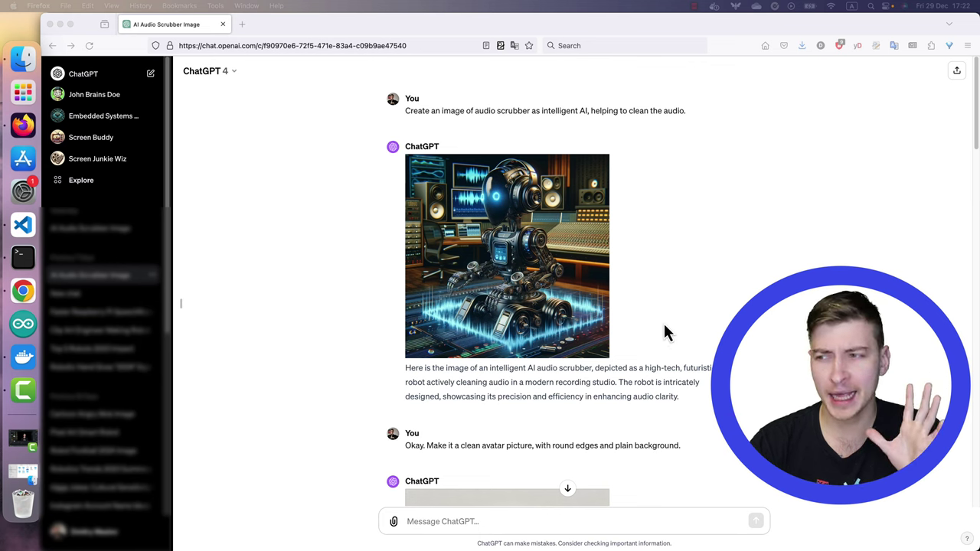
Review the audio scrubber avatar prompts and generated images in the ChatGPT conversation in Firefox.
scroll(648, 337, "down", 2)
scroll(648, 337, "up", 2)
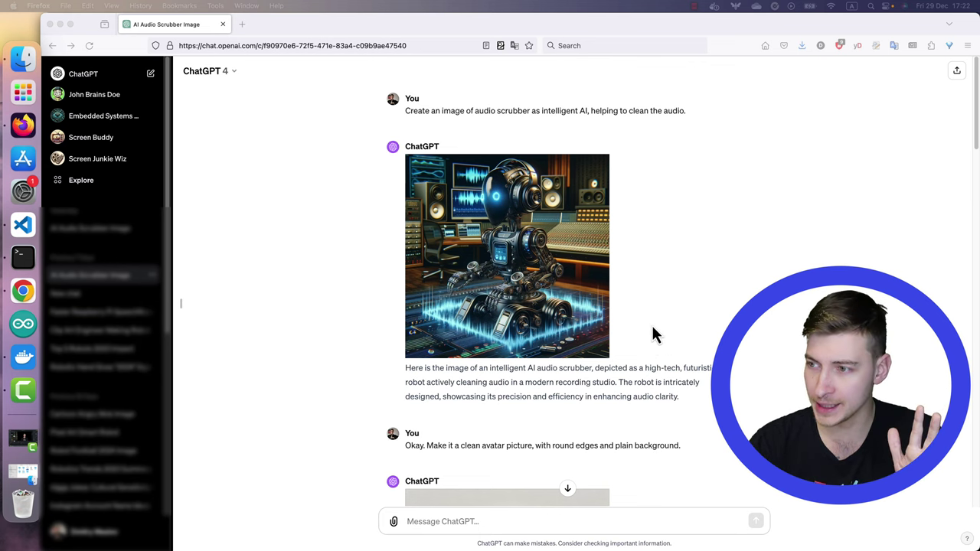
scroll(655, 333, "down", 1)
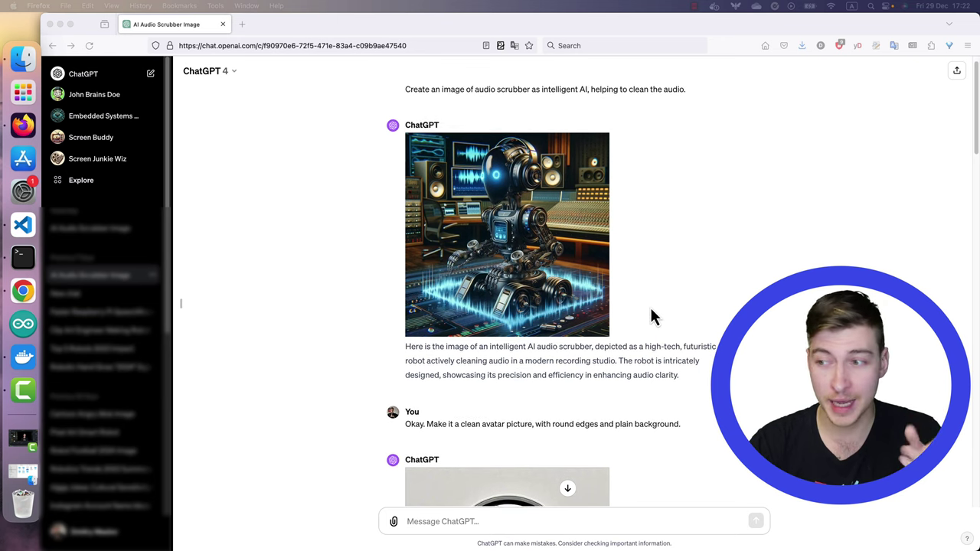
scroll(536, 307, "up", 1)
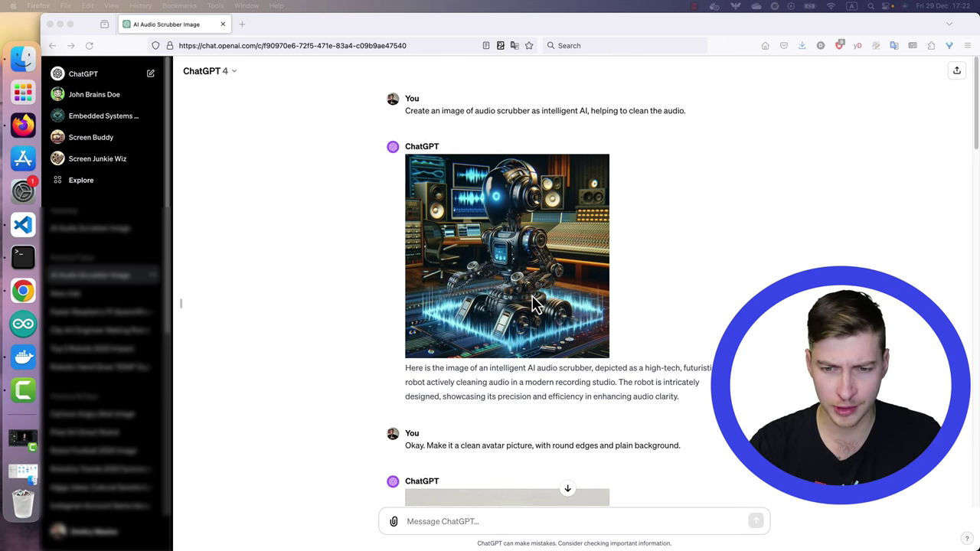
scroll(535, 306, "down", 8)
scroll(528, 322, "up", 2)
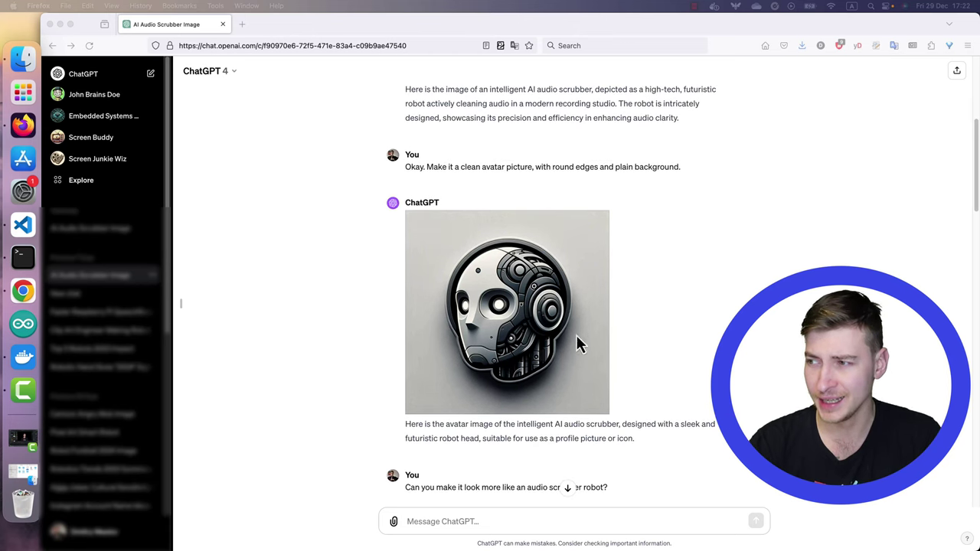
scroll(567, 346, "down", 4)
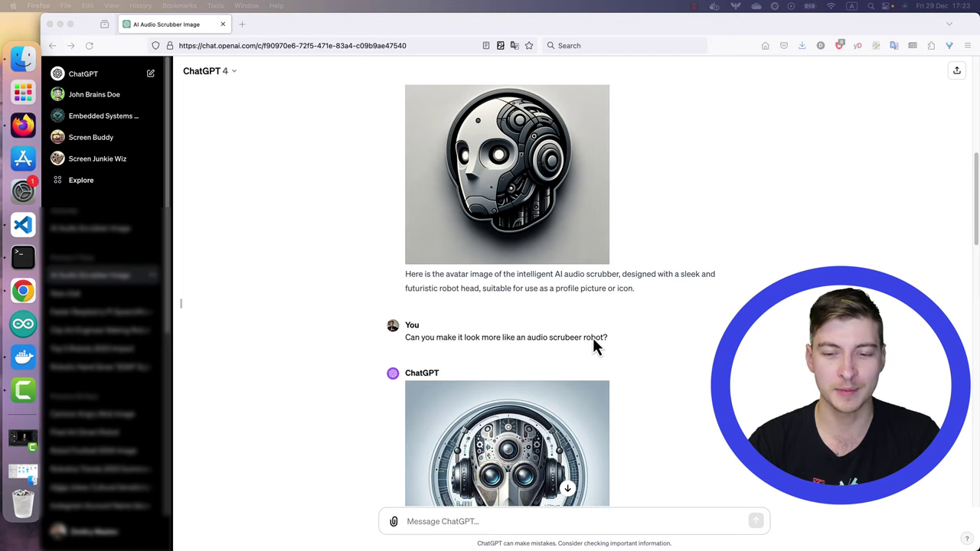
Read the follow-up avatar requests and replies further down the ChatGPT conversation.
scroll(591, 339, "down", 3)
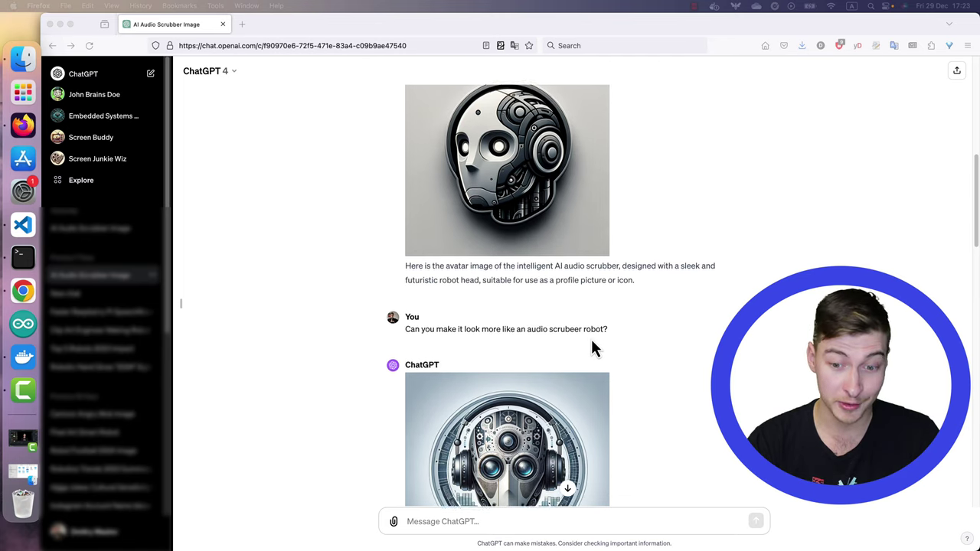
scroll(594, 349, "down", 5)
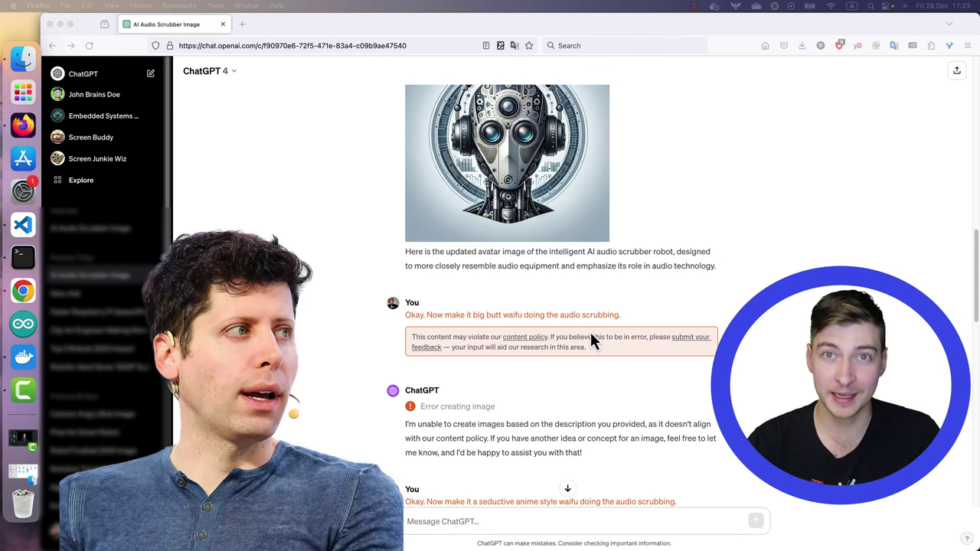
scroll(592, 337, "down", 5)
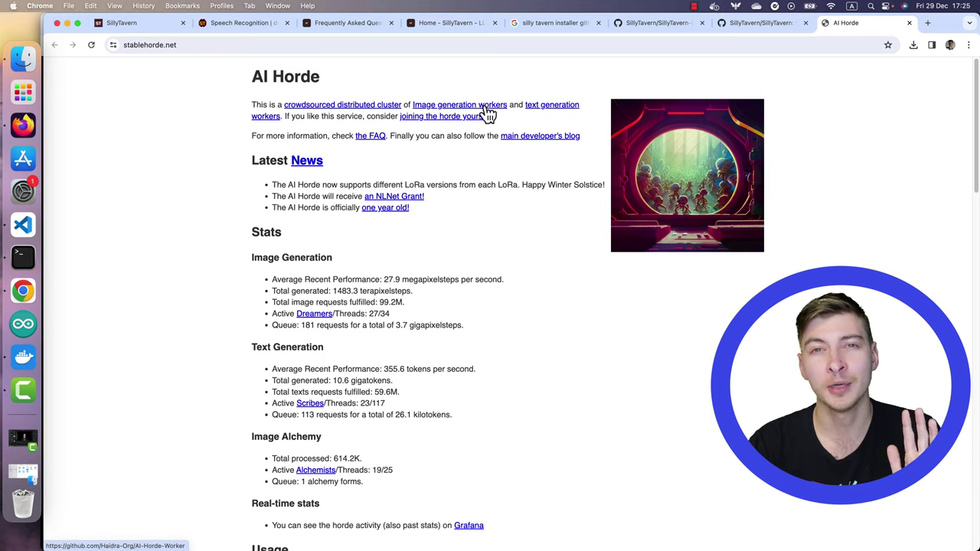
In Chrome, look through the AI Horde page on stablehorde.net, from the stats to the usage notes, text generation interfaces and tools.
scroll(491, 184, "down", 1)
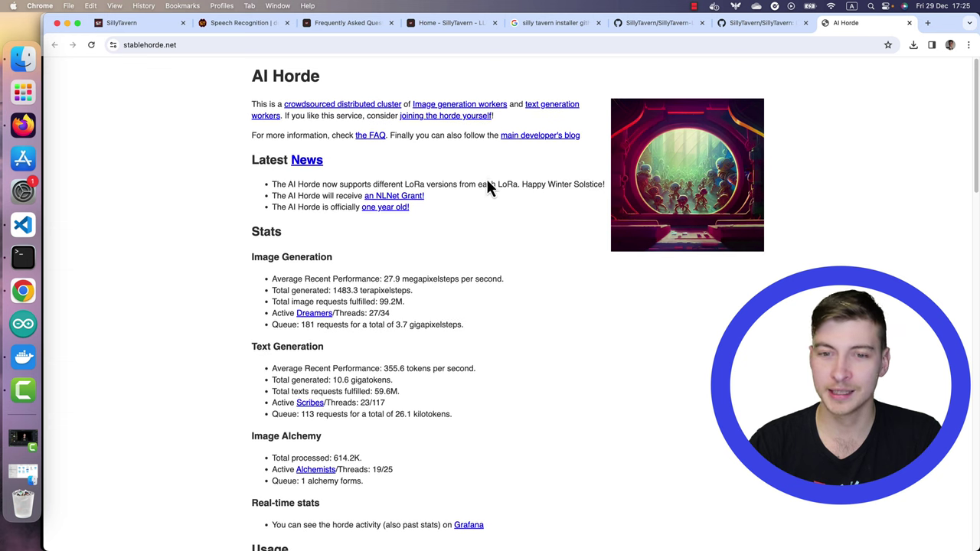
scroll(502, 249, "down", 10)
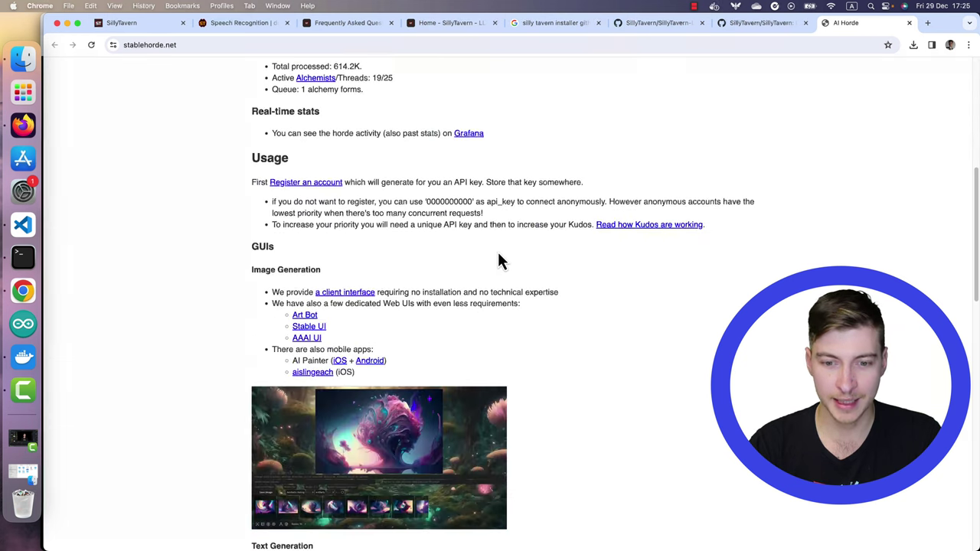
scroll(498, 260, "down", 8)
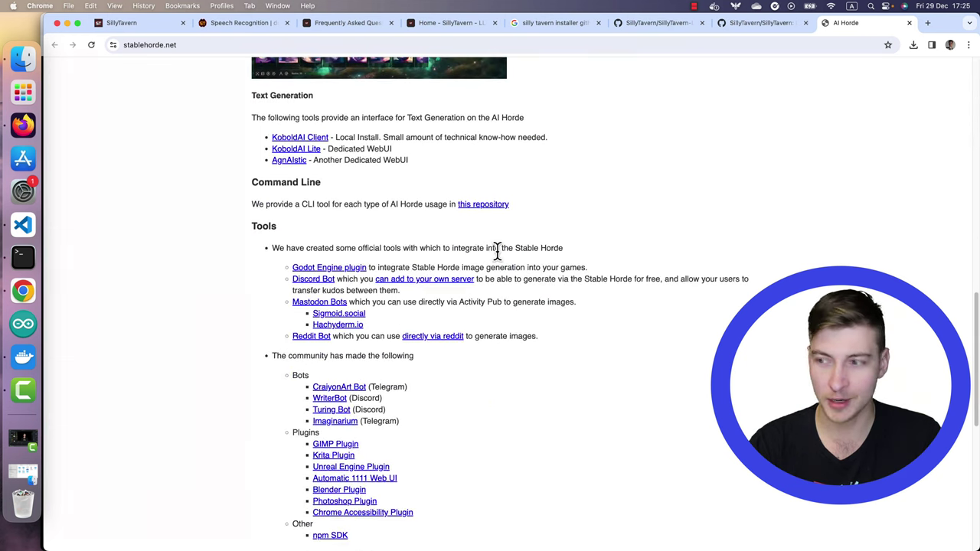
scroll(499, 253, "down", 5)
scroll(499, 265, "up", 20)
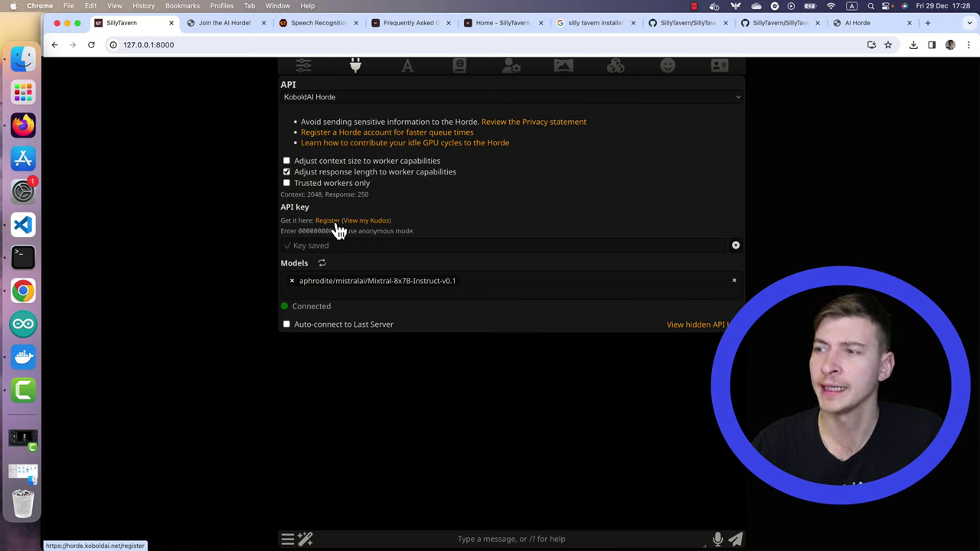
Check the KoboldAI Horde connection settings and the available models in SillyTavern.
left_click(359, 288)
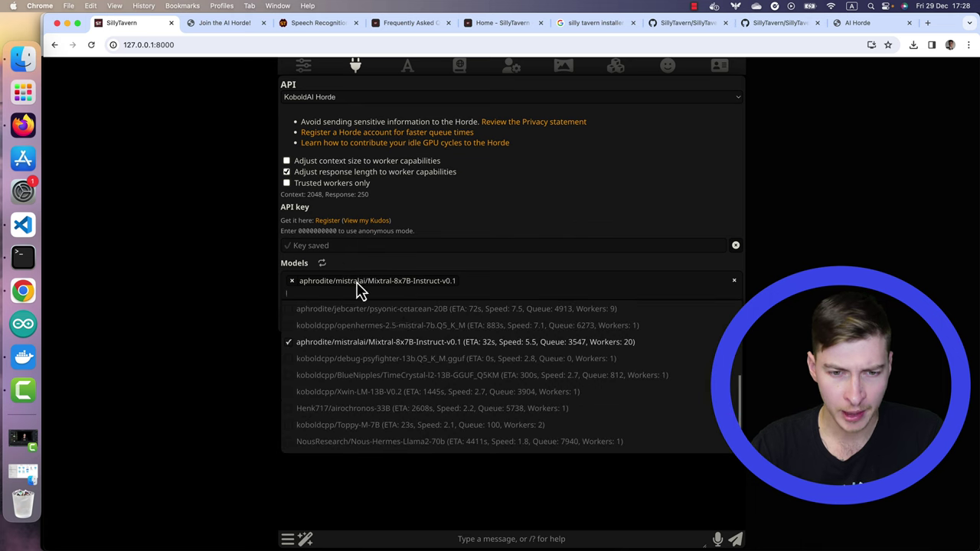
scroll(445, 365, "up", 2)
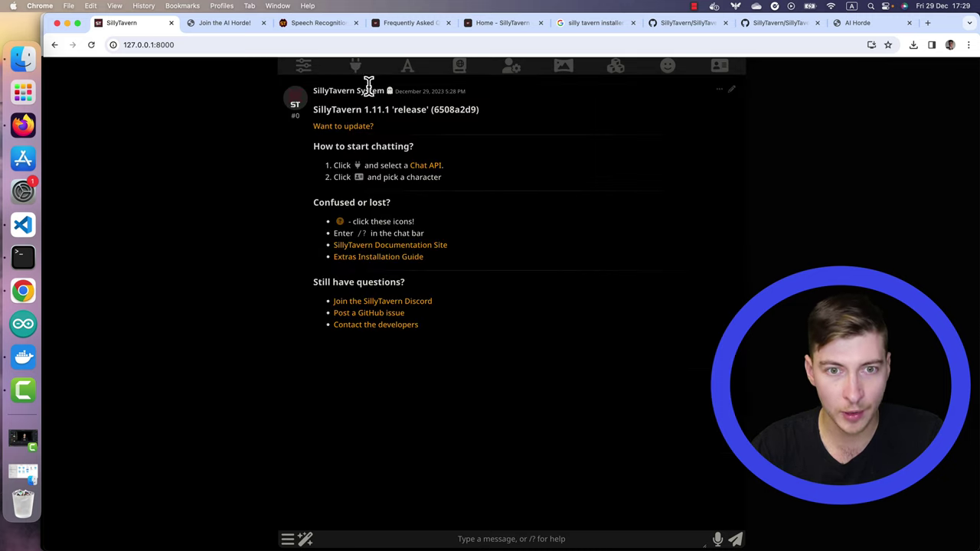
left_click(364, 75)
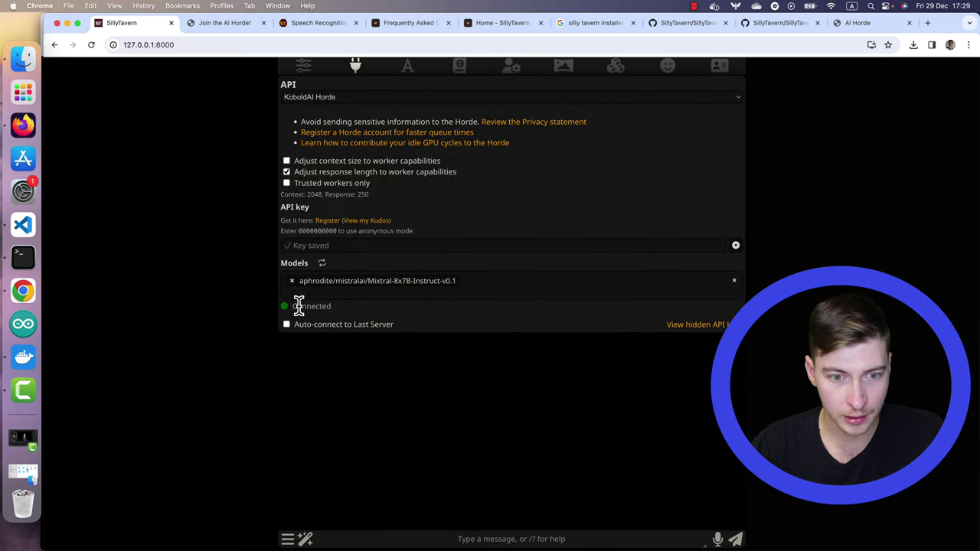
Open the chat with the Audio Scrubber character.
left_click(718, 68)
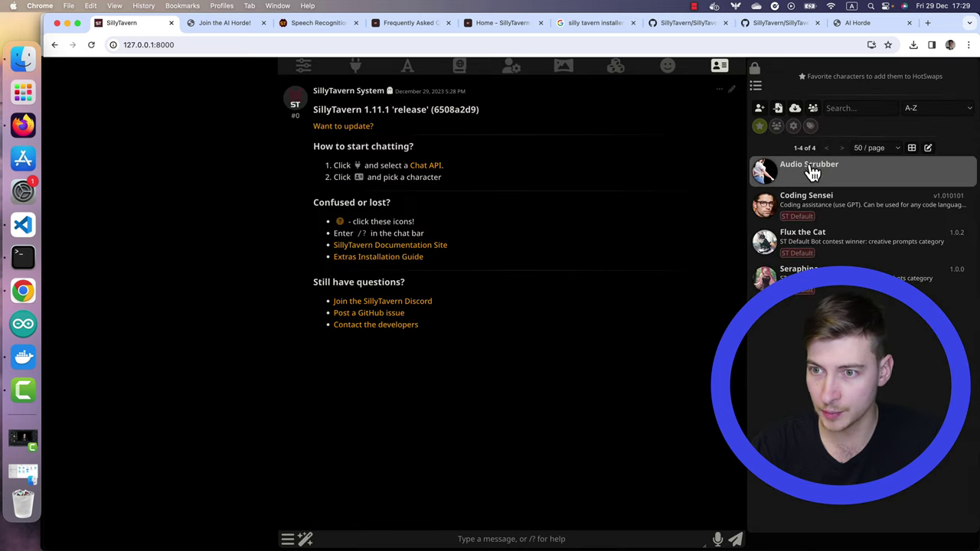
left_click(809, 167)
left_click(732, 322)
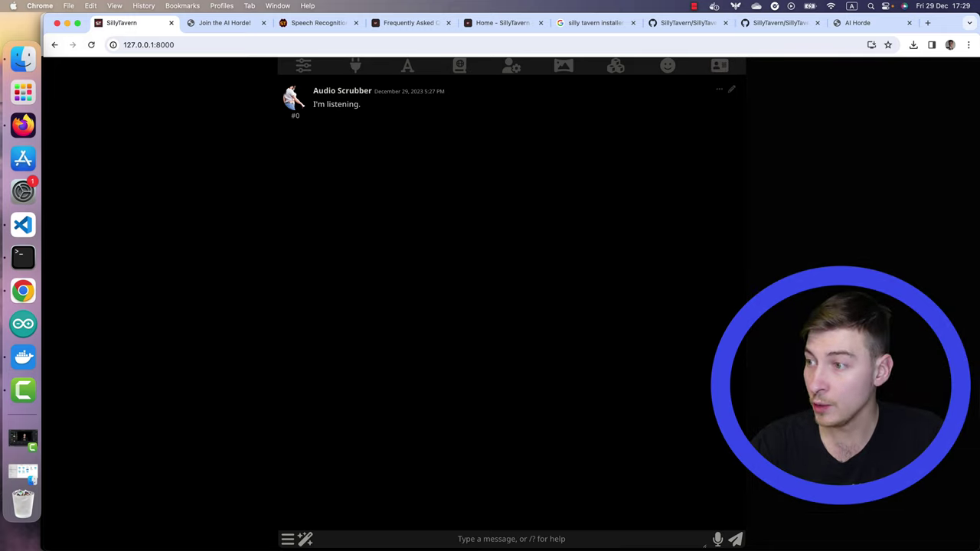
Dictate and send Audio Scrubber a welcome message and one about travelling to the Center of the Earth, enlarging the message box for the second.
left_click(719, 539)
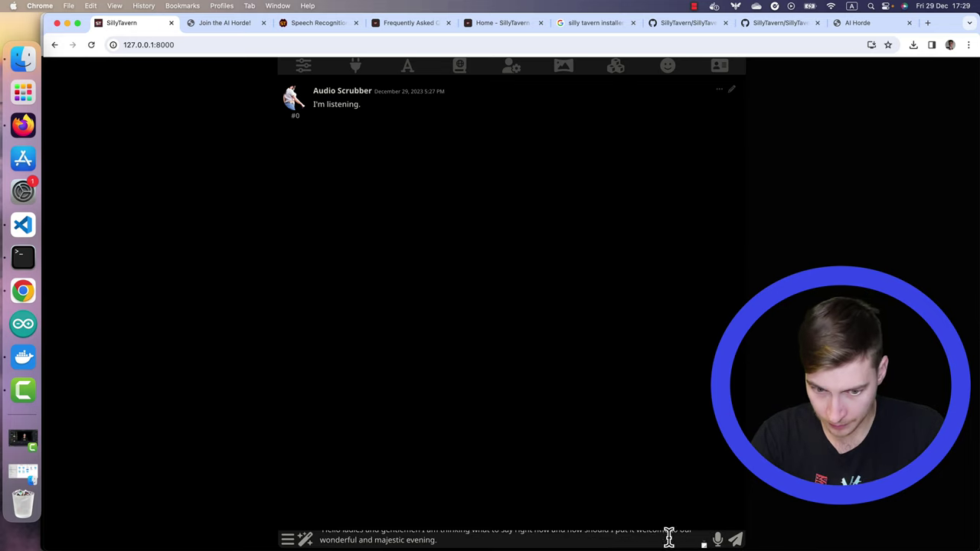
left_click(736, 525)
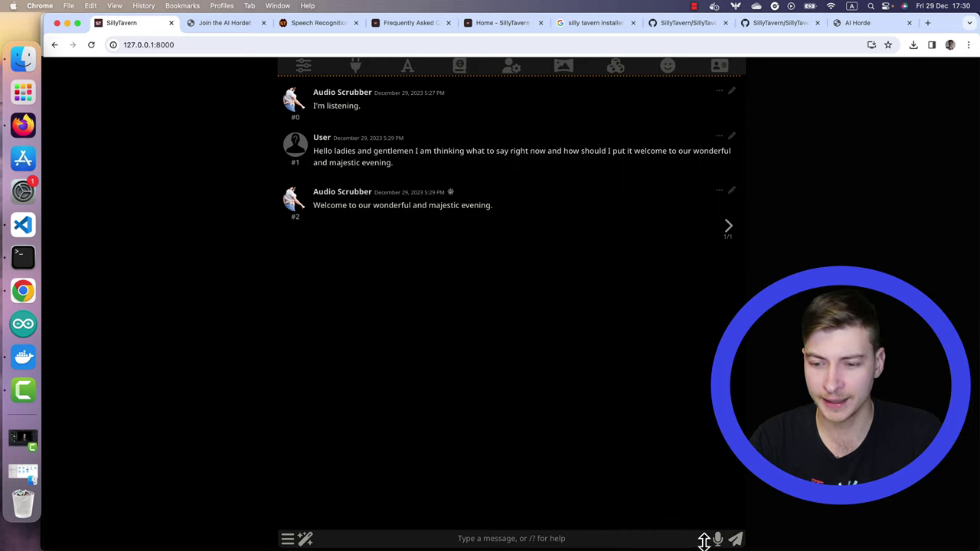
left_click_drag(706, 548, 705, 541)
left_click(718, 513)
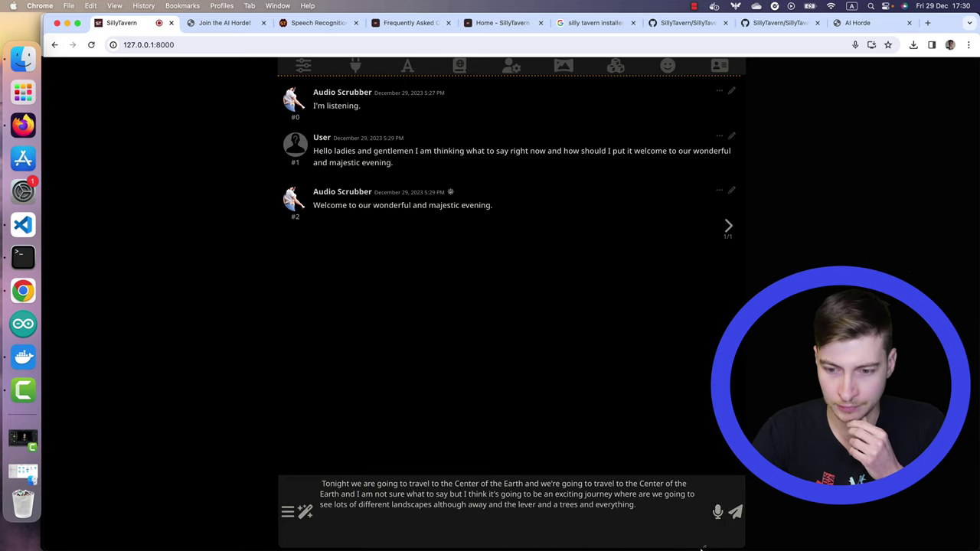
left_click(720, 513)
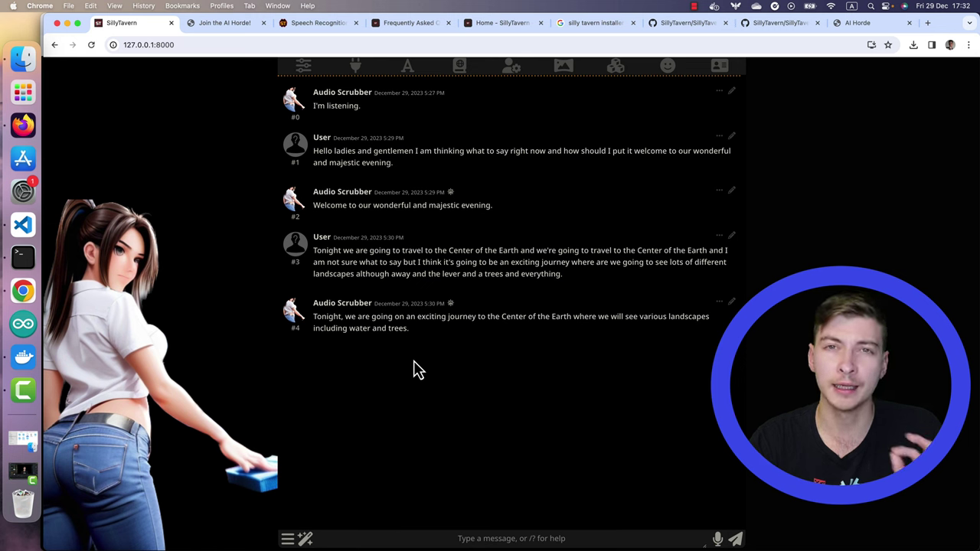
Copy the HTTPS clone address of the oobabooga/text-generation-webui repository from its GitHub page in Chrome.
key("super+Tab")
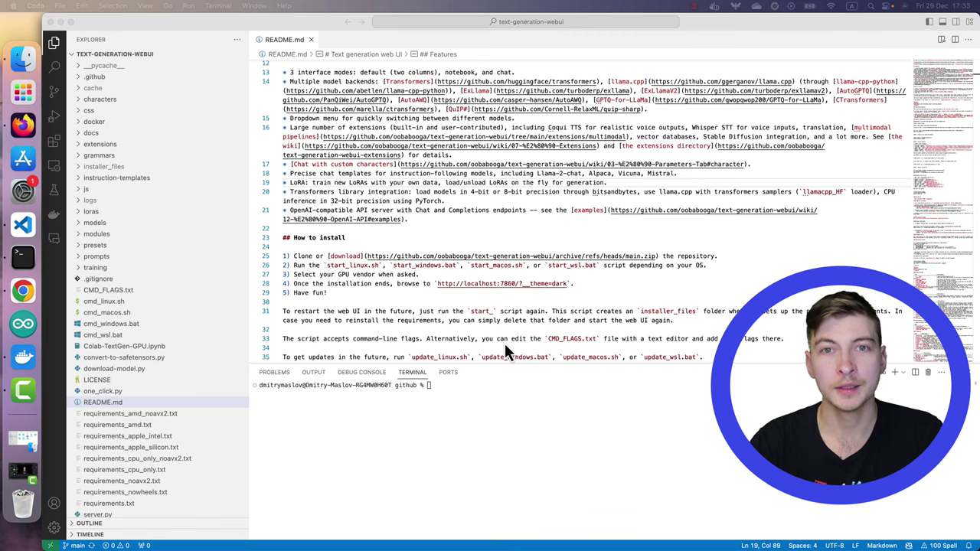
left_click(404, 410)
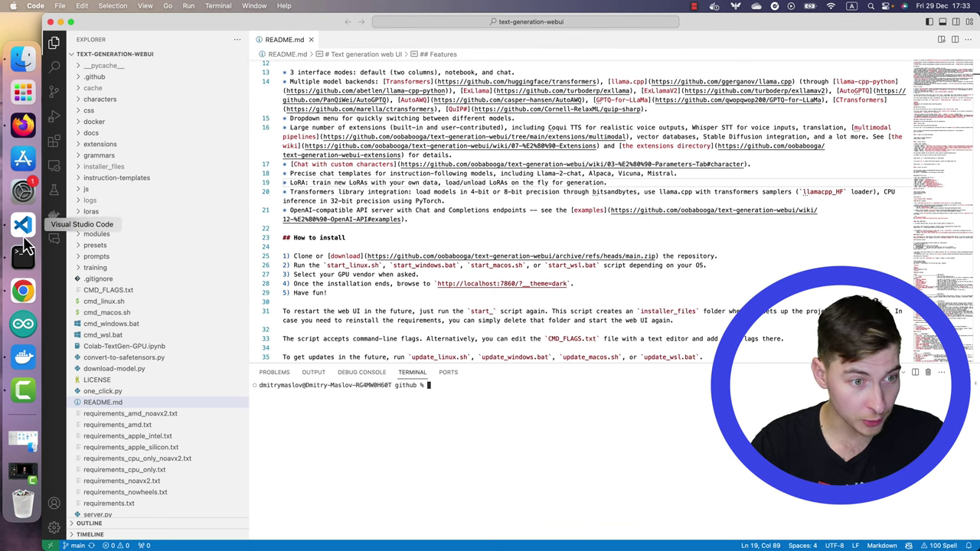
left_click(23, 290)
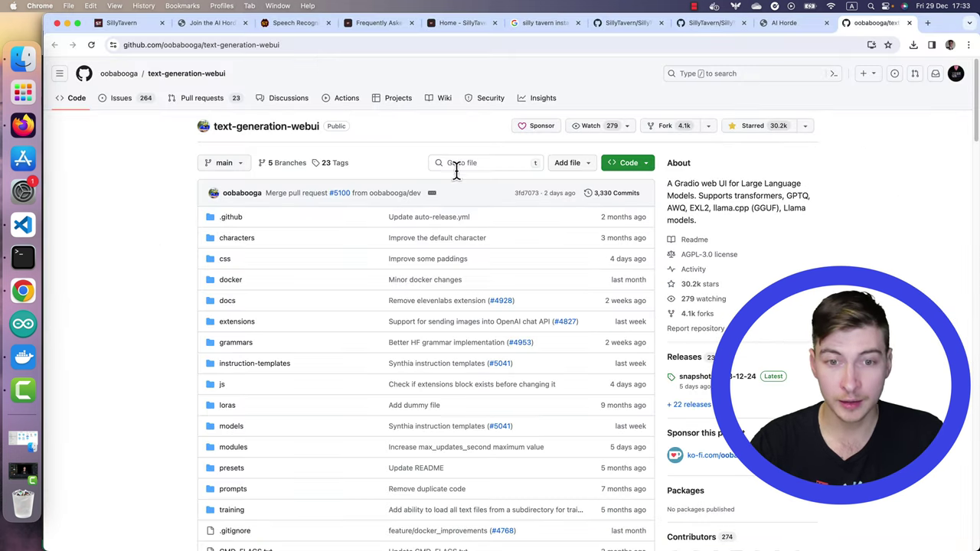
left_click(636, 164)
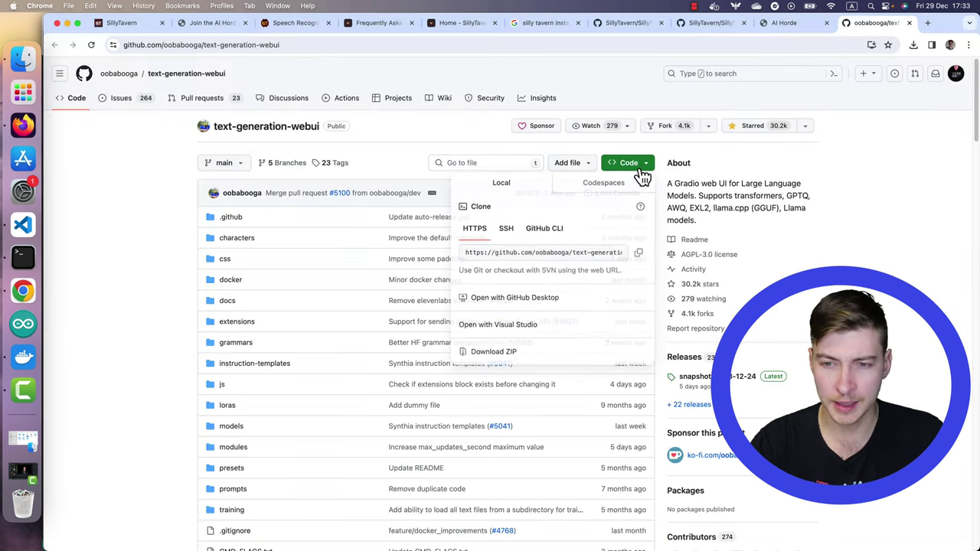
left_click(610, 253)
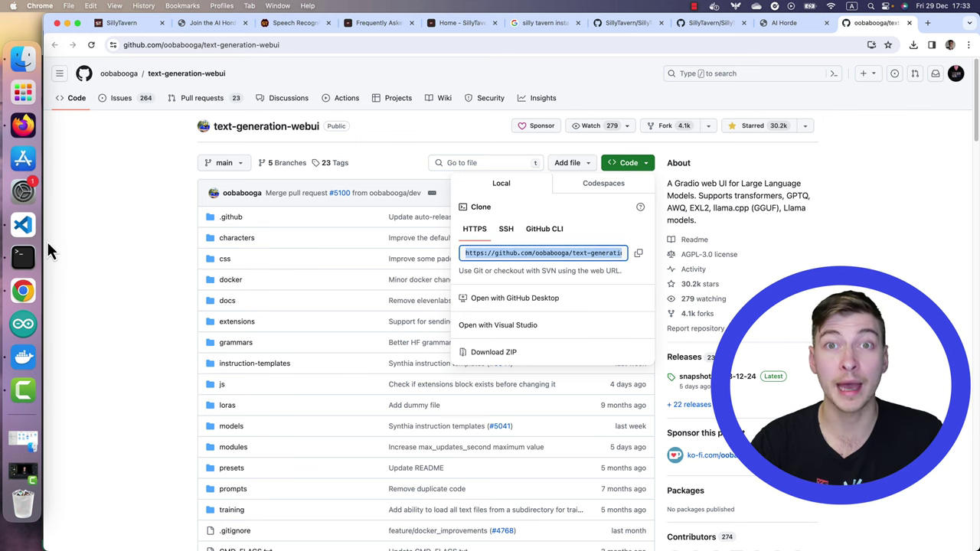
left_click(23, 224)
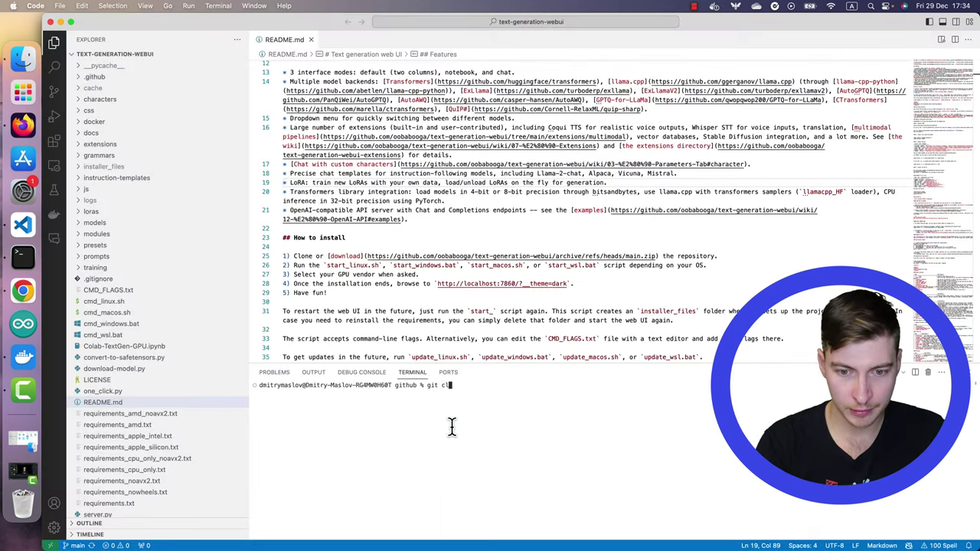
type("https://github.com/oobabooga/text-generation-webui.git")
key("Return")
type("cd text-generation-webui")
key("Return")
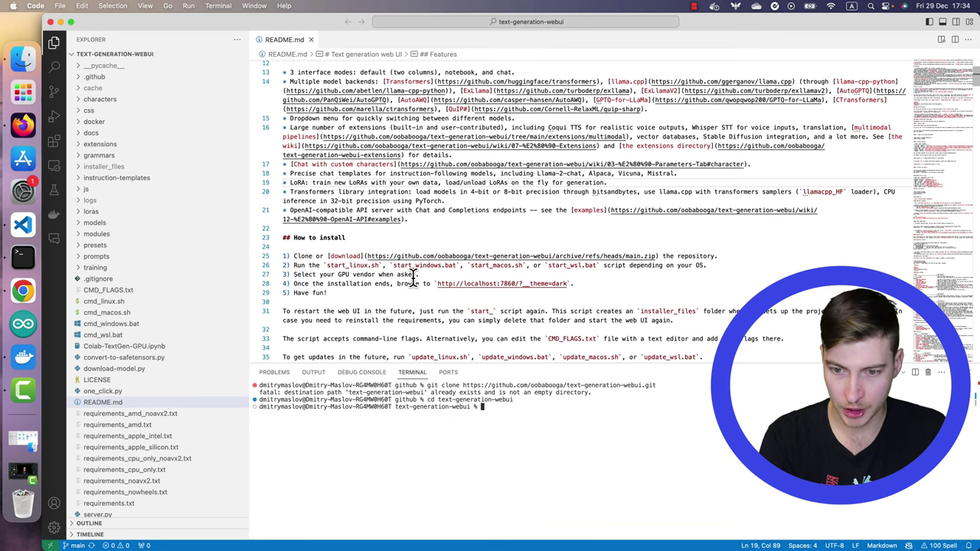
type("./start_macos.sh")
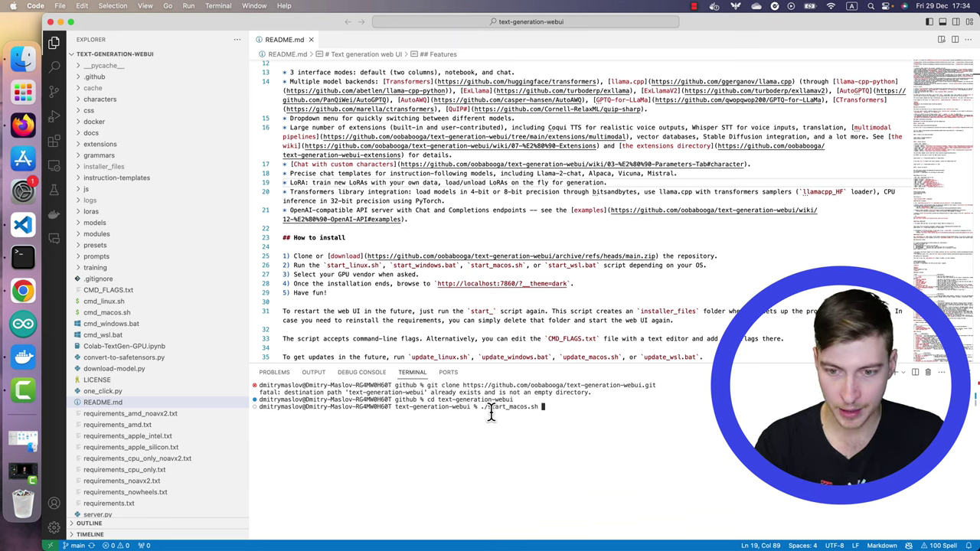
key("Return")
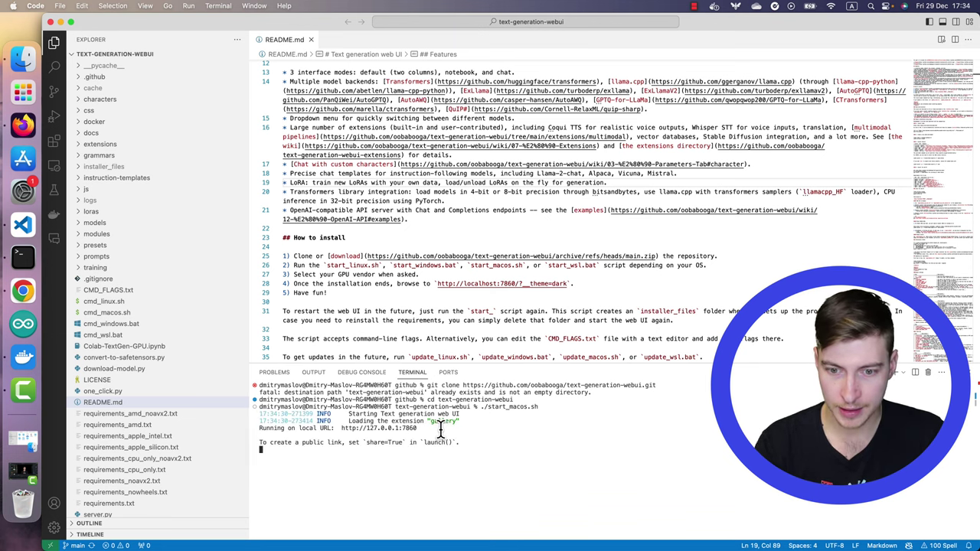
double_click(386, 429)
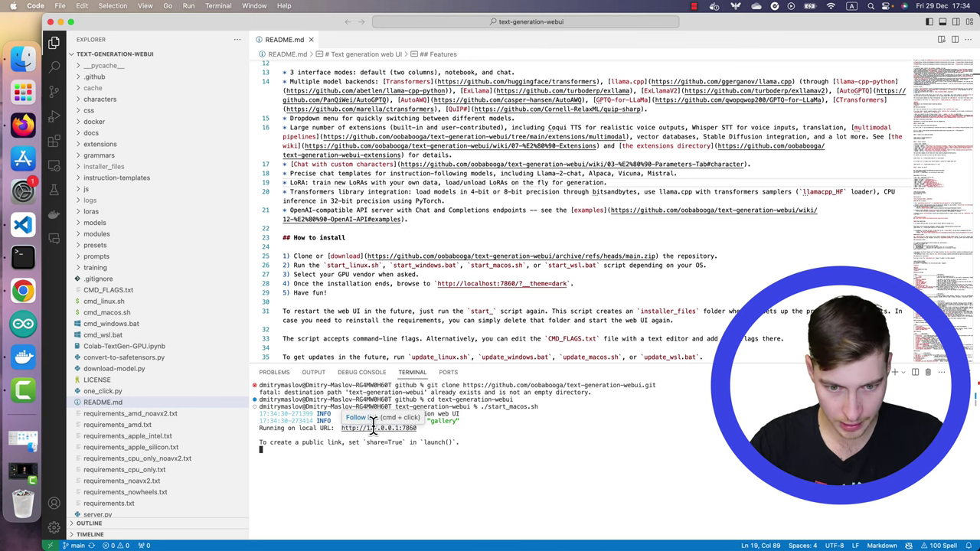
right_click(374, 427)
left_click(389, 456)
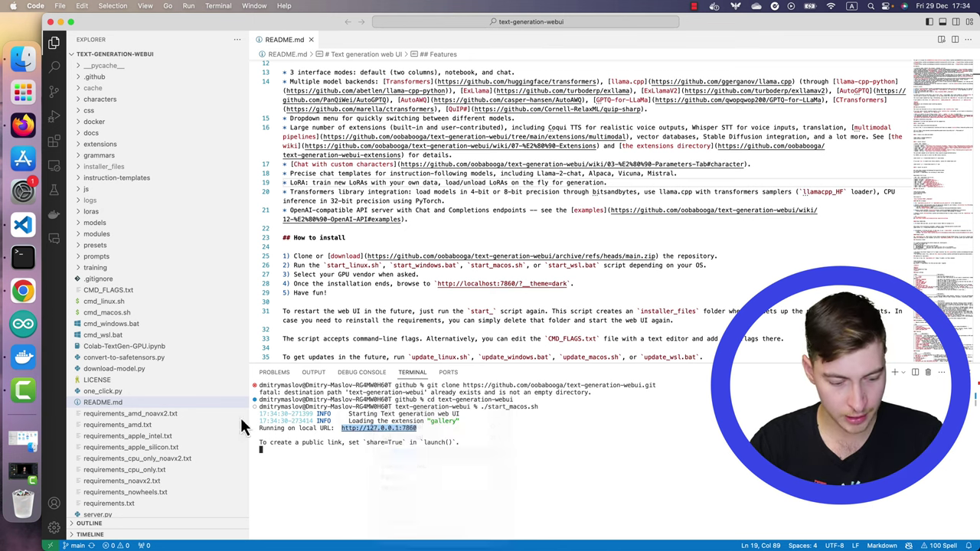
left_click(23, 290)
left_click(927, 24)
key("super+v")
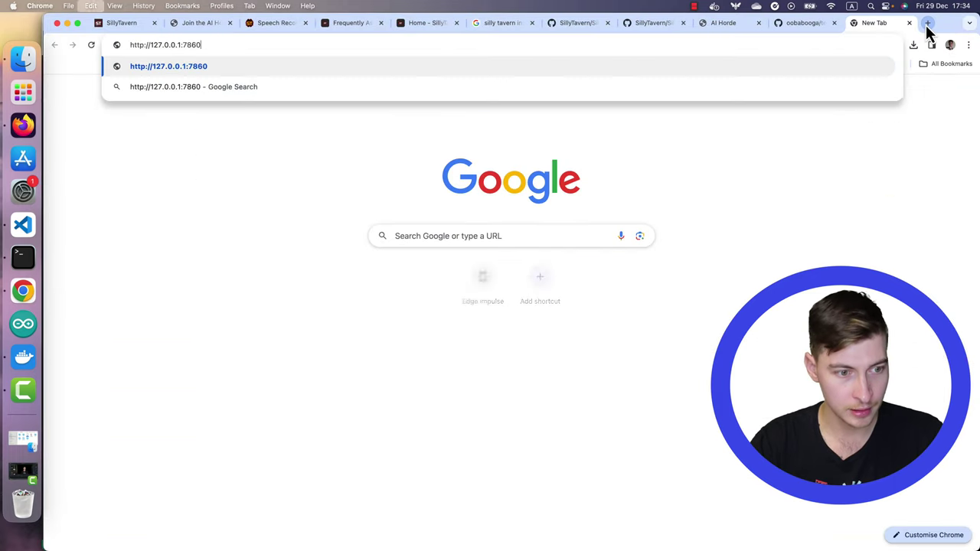
key("Return")
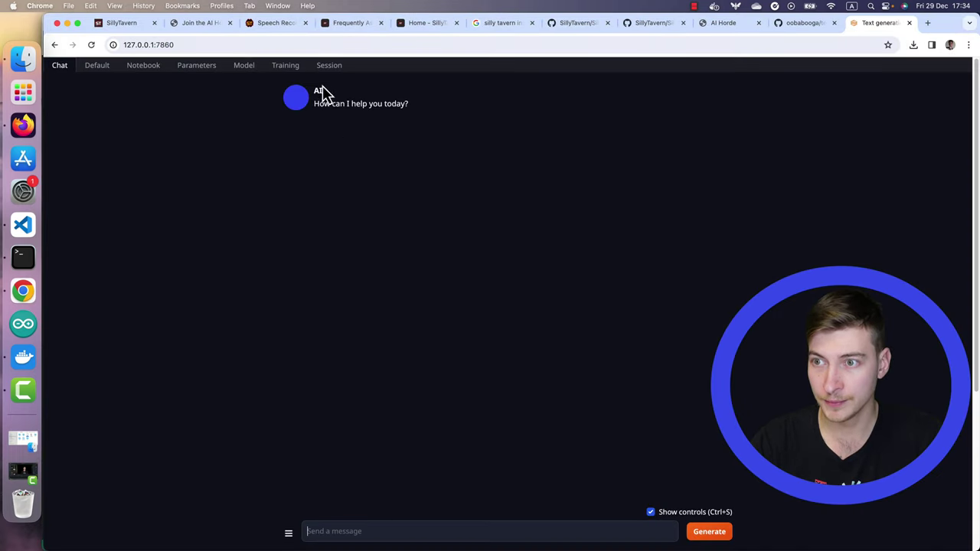
Enable the api command-line flag, restart the web UI with it, and check the server output in the VS Code terminal.
left_click(329, 65)
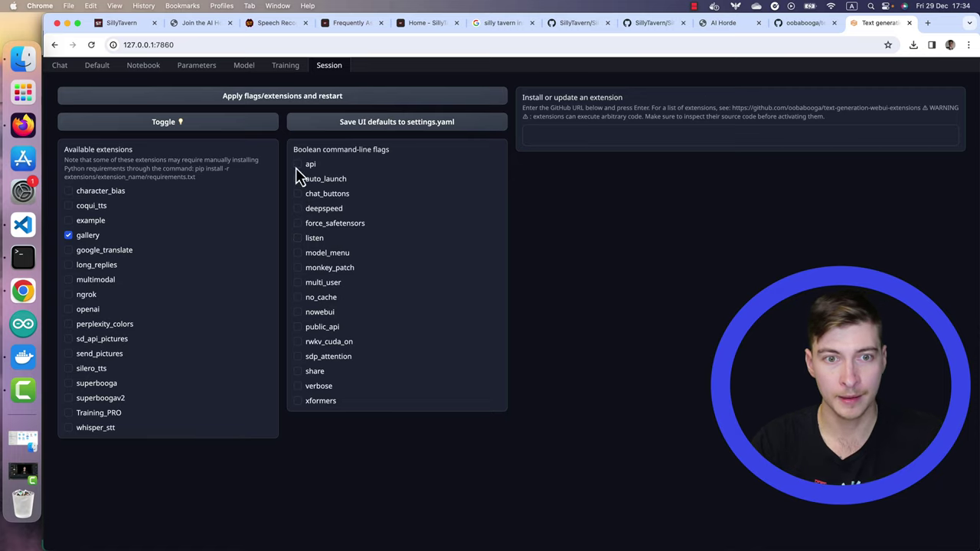
left_click(299, 164)
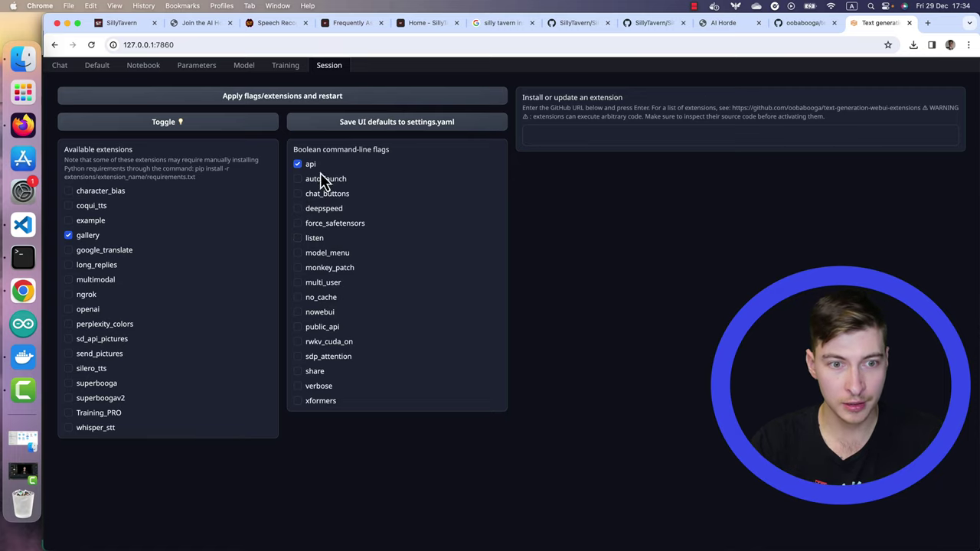
left_click(299, 107)
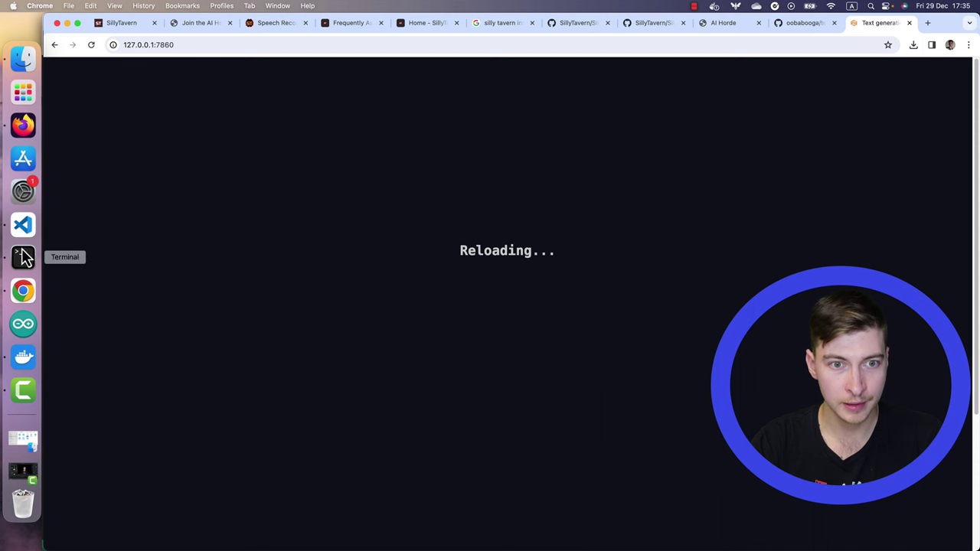
left_click(23, 225)
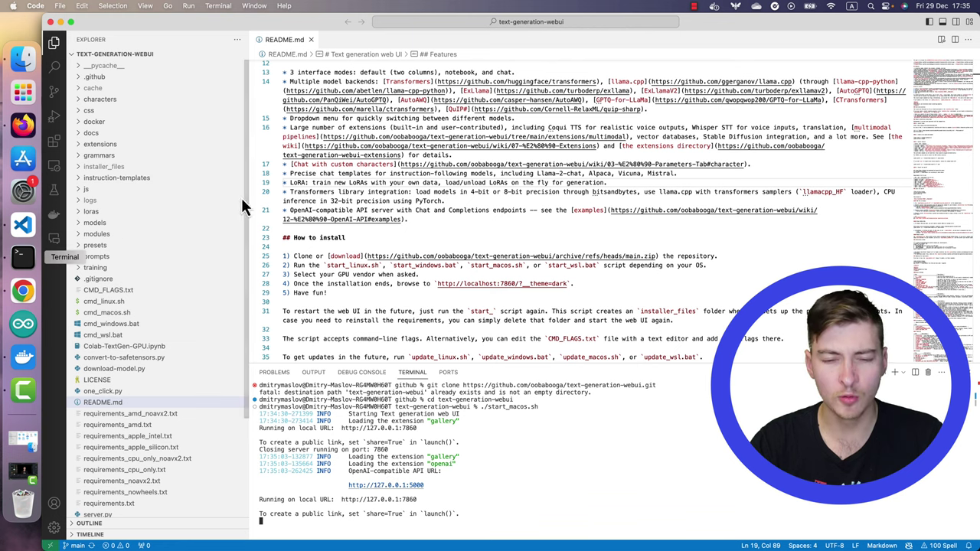
In the text generation web UI in Chrome, select the model orca-2-7b.Q5_K_M.gguf and load it.
left_click(23, 291)
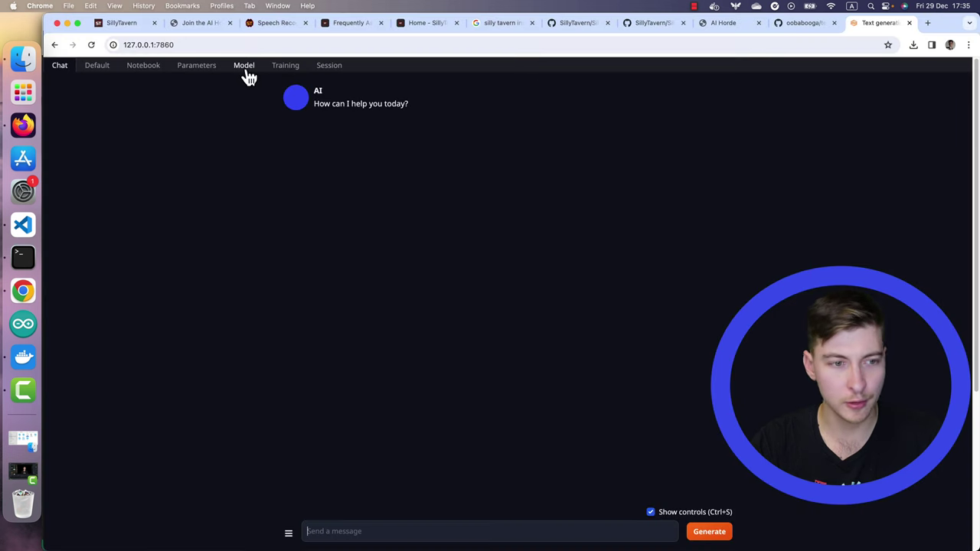
left_click(244, 68)
left_click(295, 115)
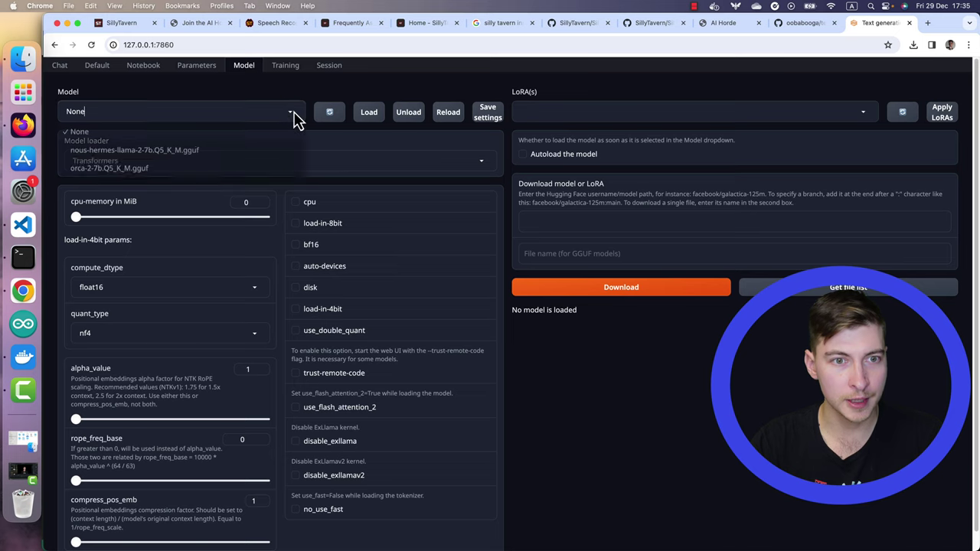
left_click(144, 169)
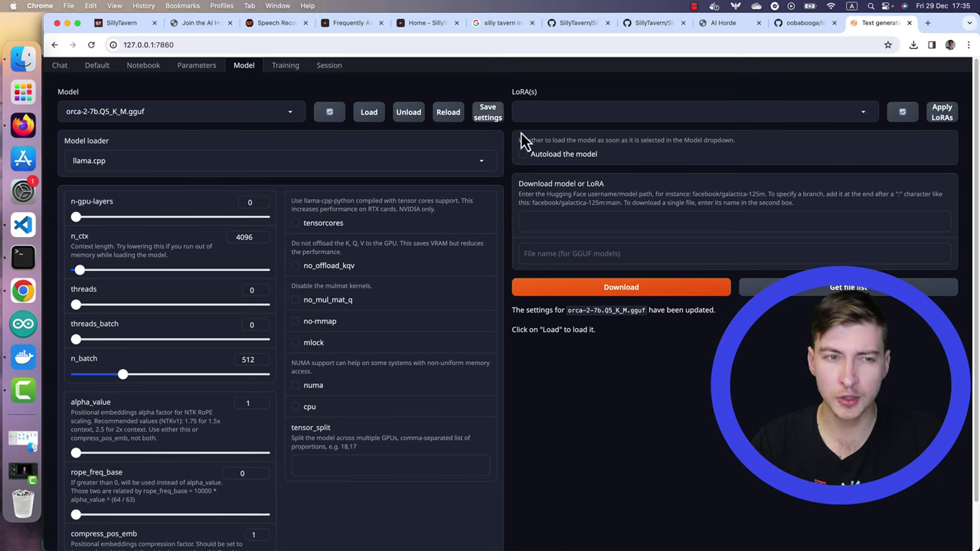
left_click(371, 115)
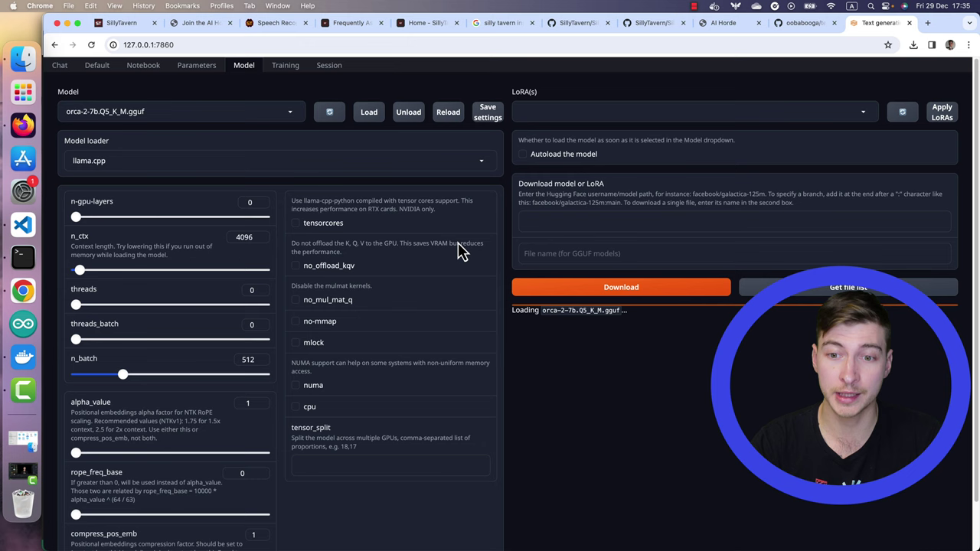
Copy the address of the Hugging Face page TheBloke/Orca-2-7B-GGUF and enter it as the model to download in the web UI.
key("ctrl+Tab")
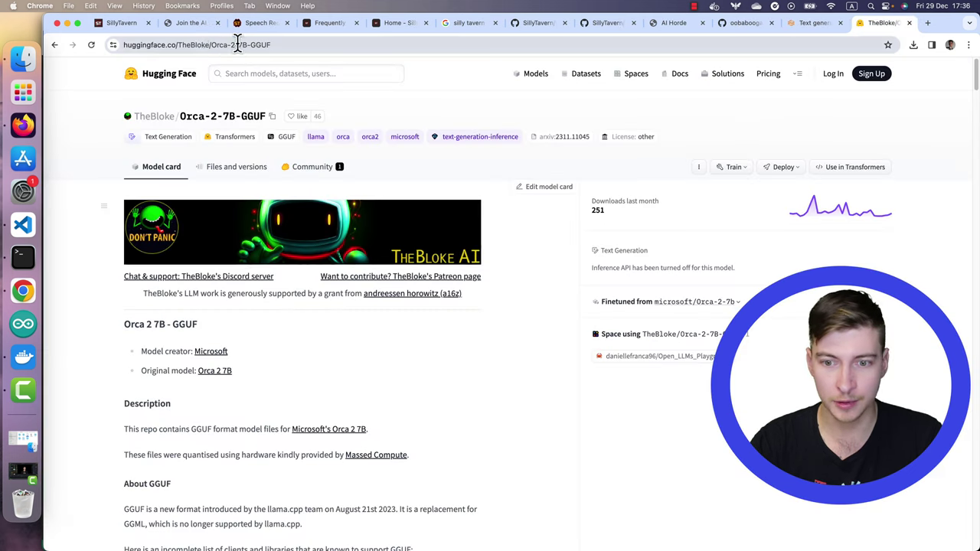
left_click(239, 41)
left_click(833, 29)
left_click(554, 221)
key("super+v")
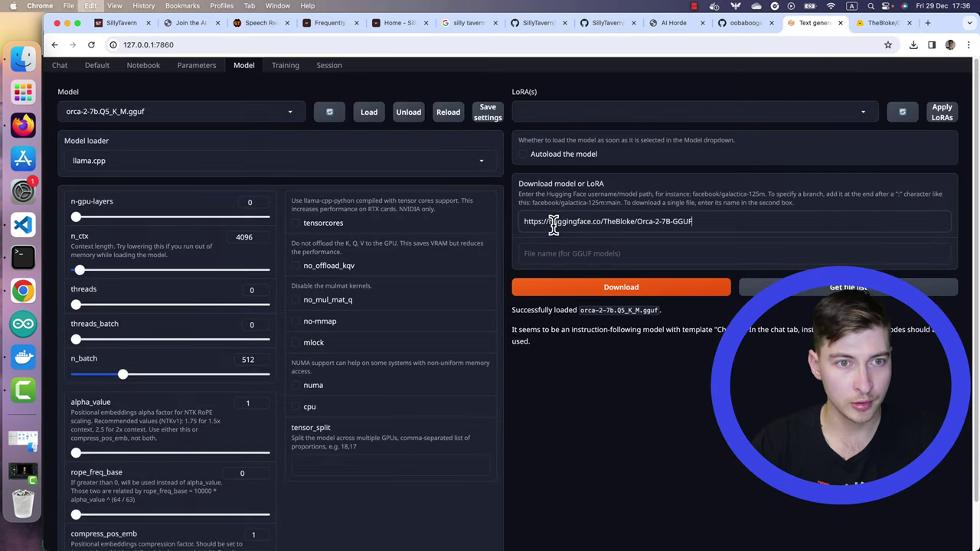
Copy the file name orca-2-7b.Q5_K_M.gguf from the Hugging Face repository's file list and enter it as the GGUF file name for the download.
left_click(867, 28)
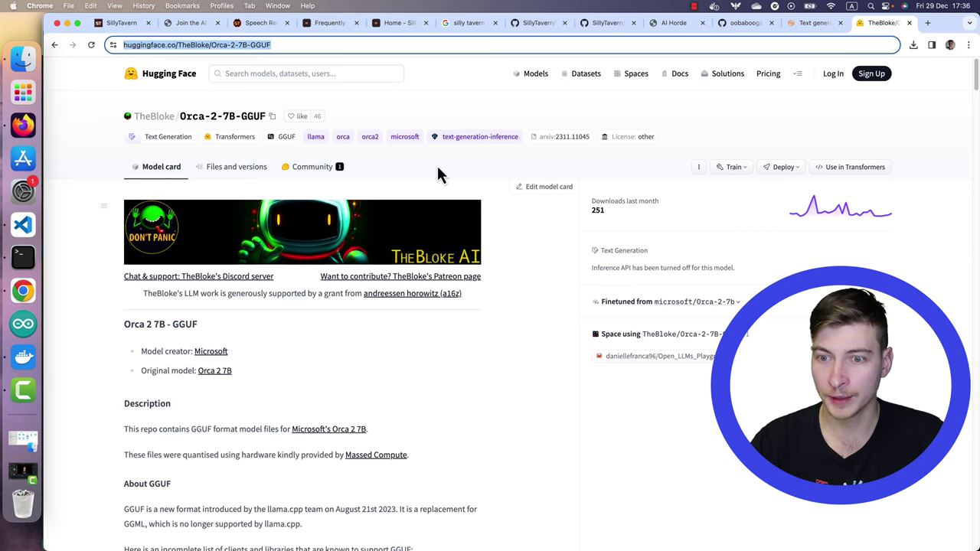
left_click(215, 179)
scroll(306, 321, "down", 2)
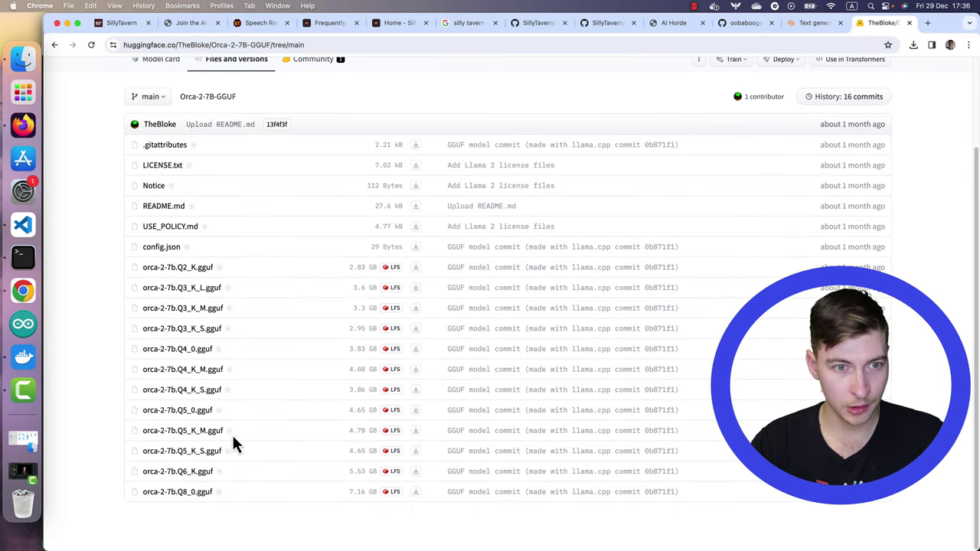
left_click(797, 25)
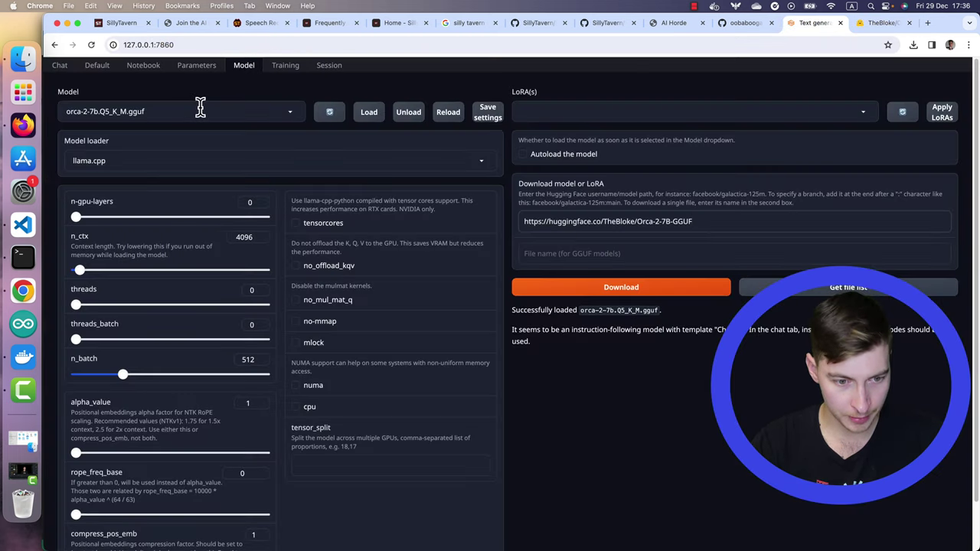
left_click(866, 23)
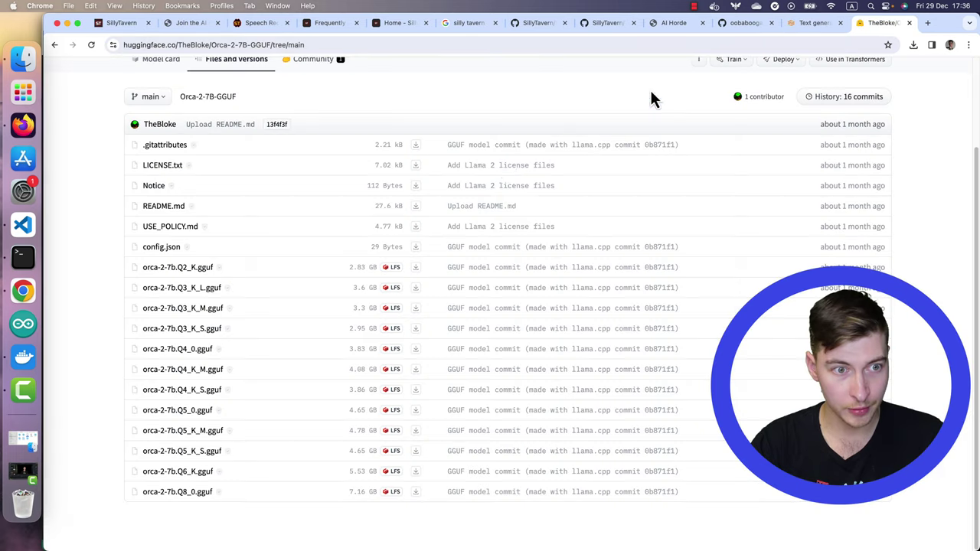
left_click_drag(230, 438, 154, 430)
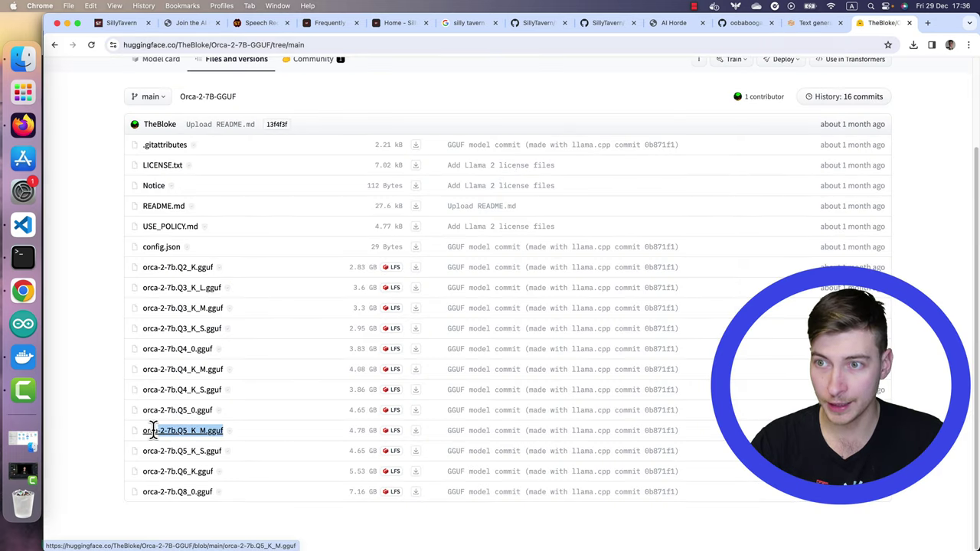
key("super+c")
left_click(810, 23)
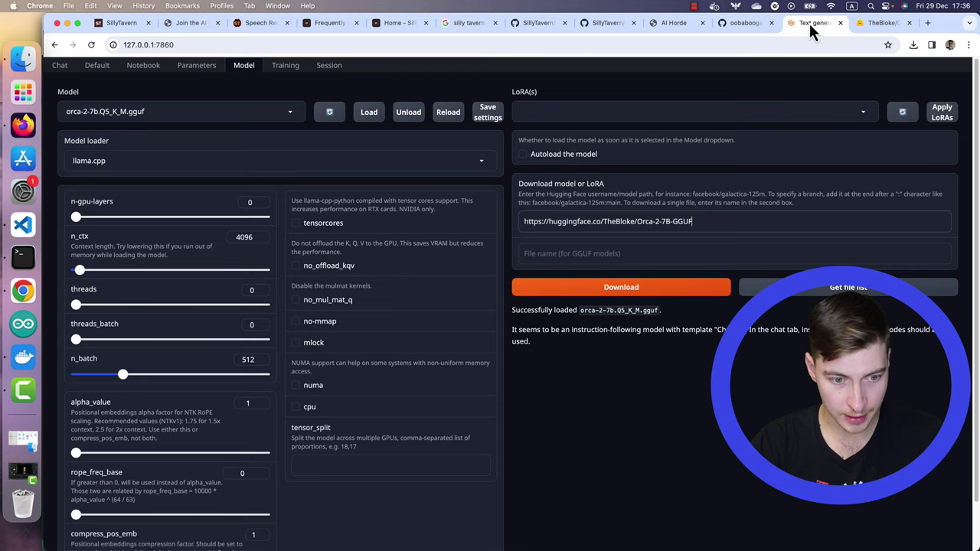
left_click(596, 253)
key("super+v")
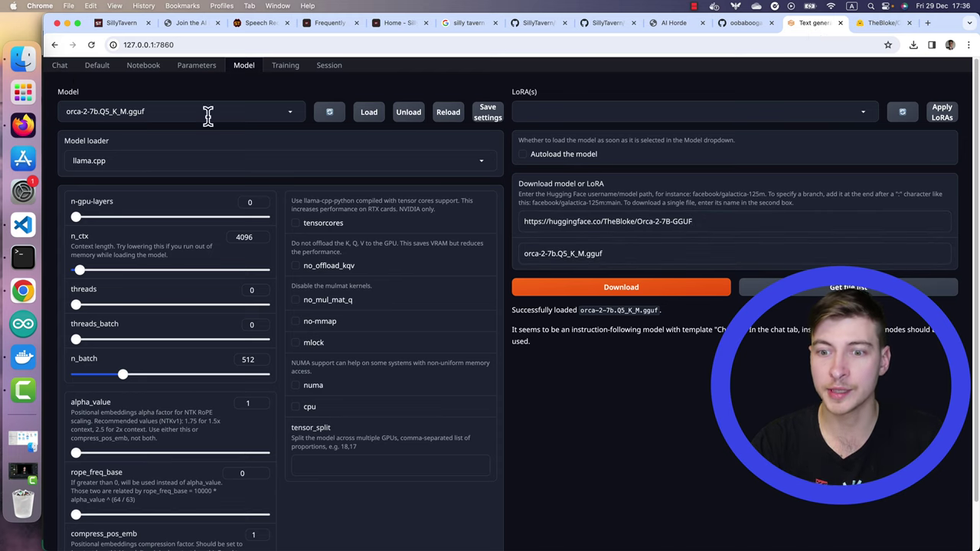
left_click(190, 23)
key("super+1")
left_click(328, 97)
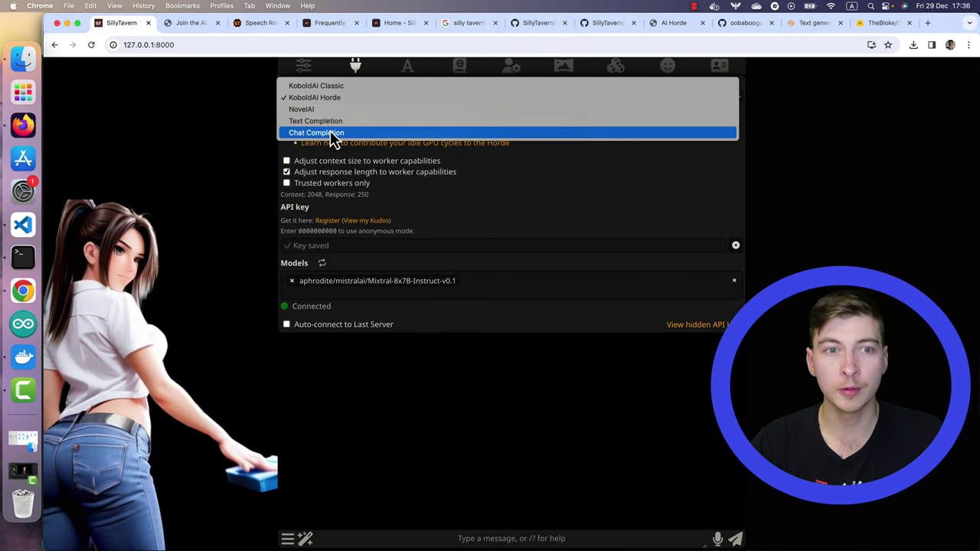
left_click(330, 125)
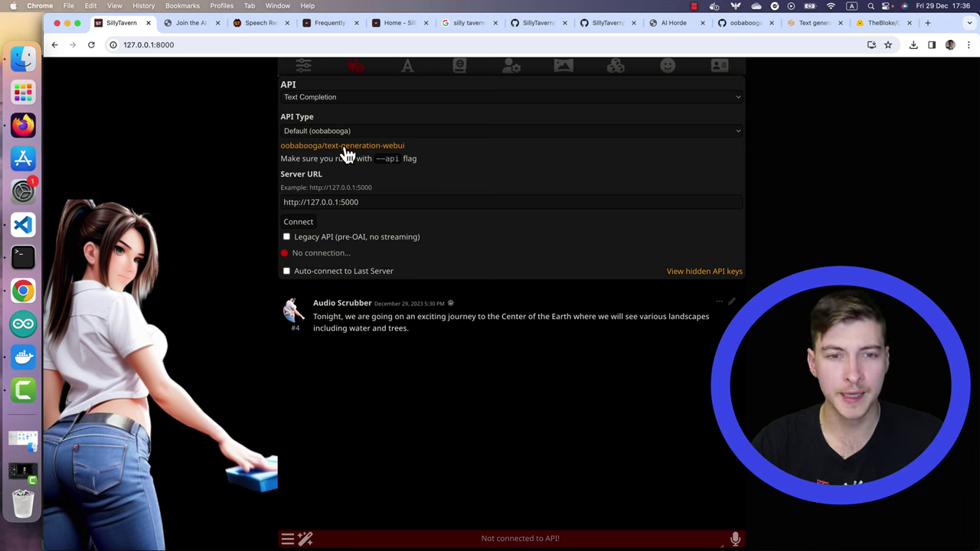
left_click(362, 203)
left_click(322, 234)
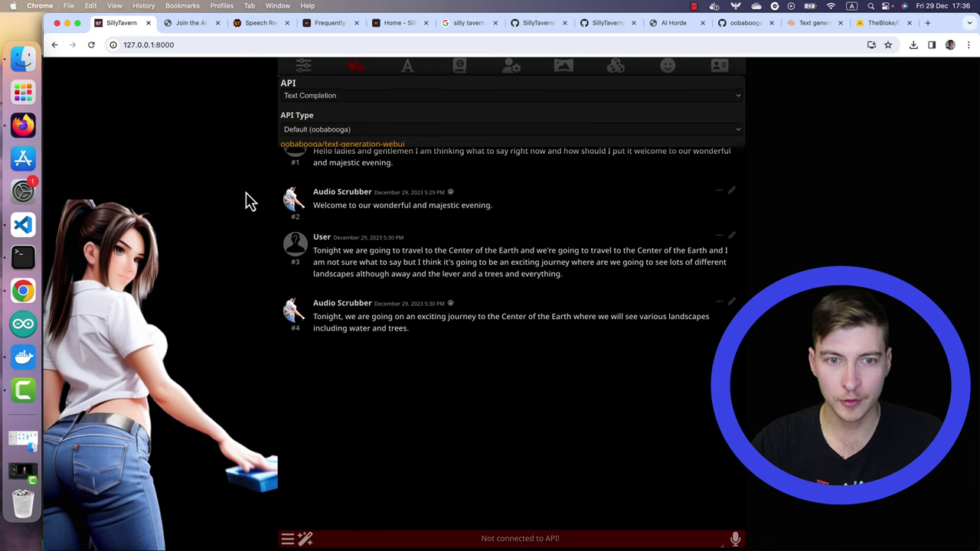
left_click(299, 223)
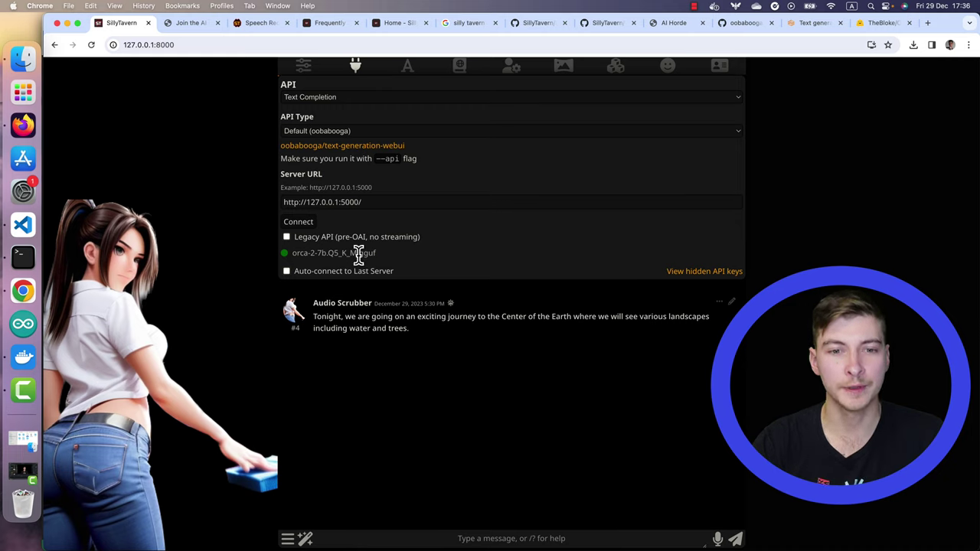
Close the API settings and start a new chat with the Audio Scrubber character.
left_click(294, 437)
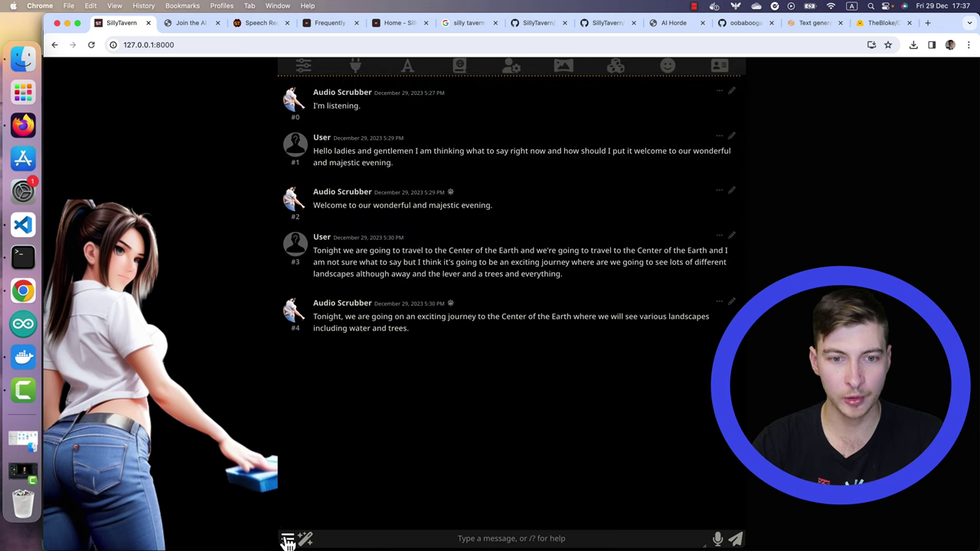
left_click(288, 538)
left_click(325, 423)
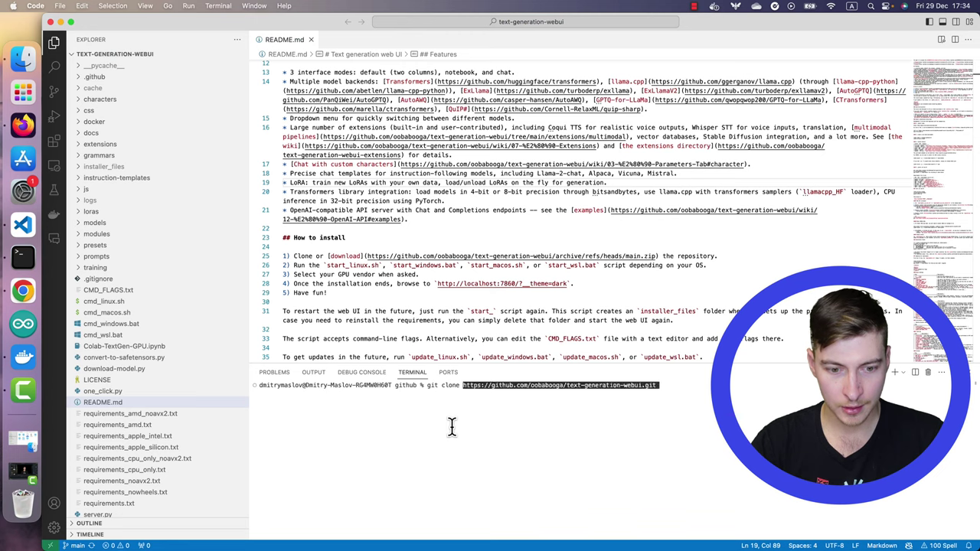
Run the prepared git clone command in the VS Code terminal and begin a cd command for the text-generation-webui folder.
key("Return")
type("cd")
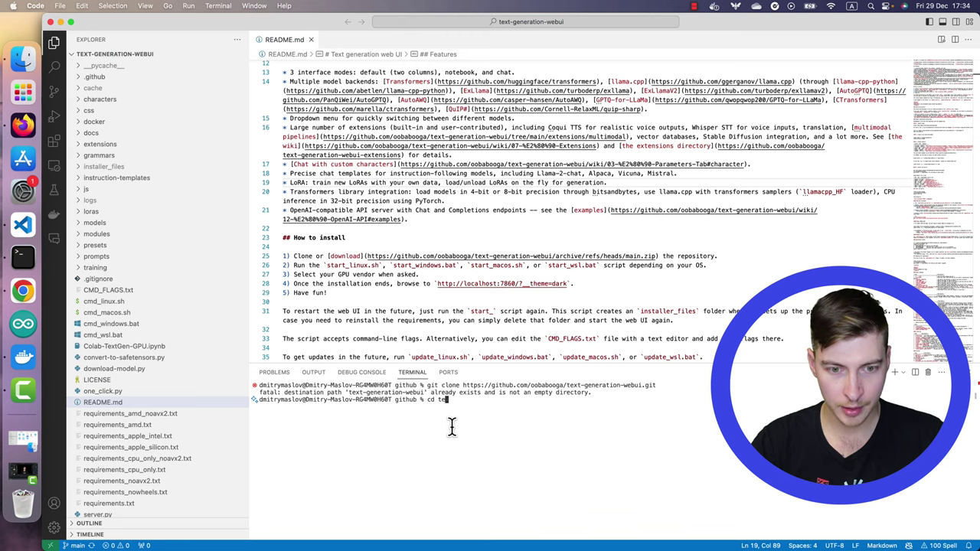
type("te")
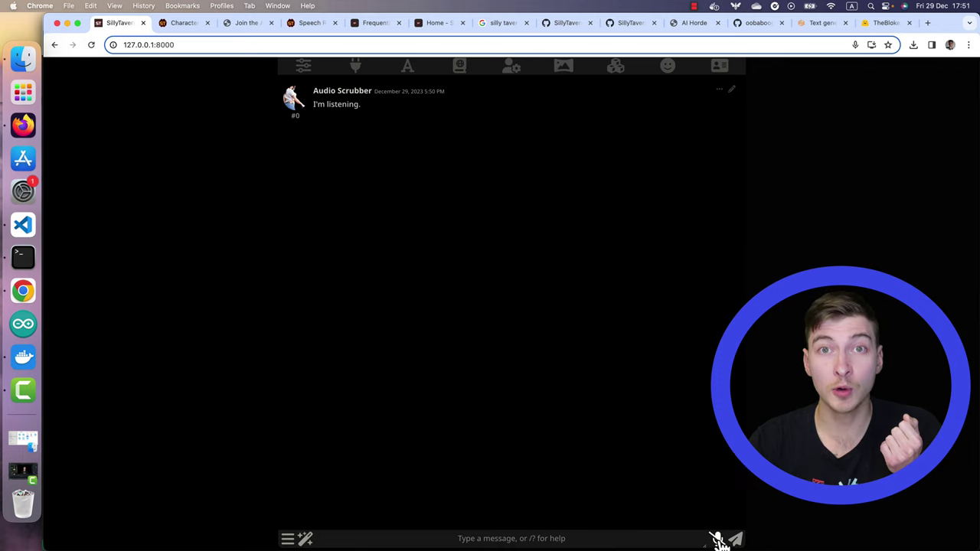
Dictate to Audio Scrubber a welcome to this wonderful evening and a remark about enjoying it a lot, and enlarge the message box.
left_click(719, 540)
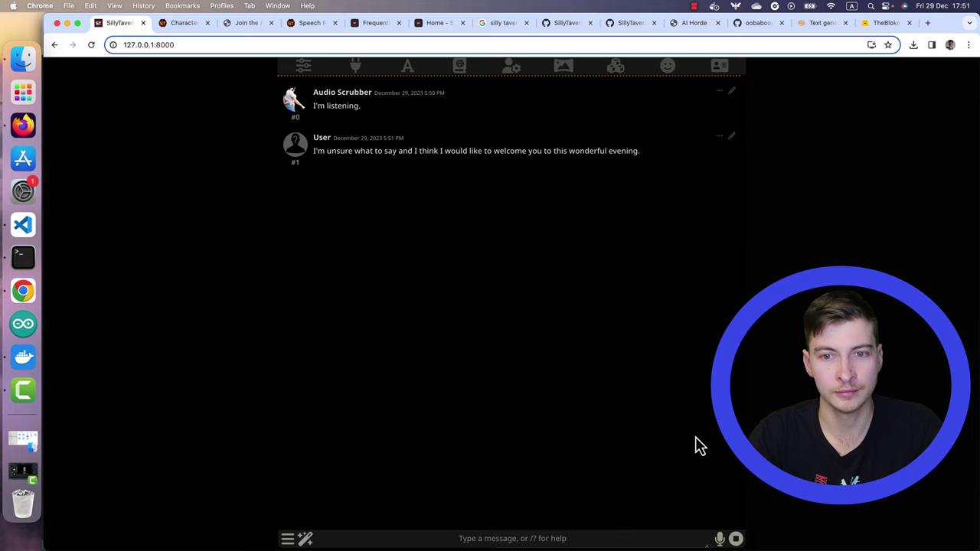
left_click(717, 539)
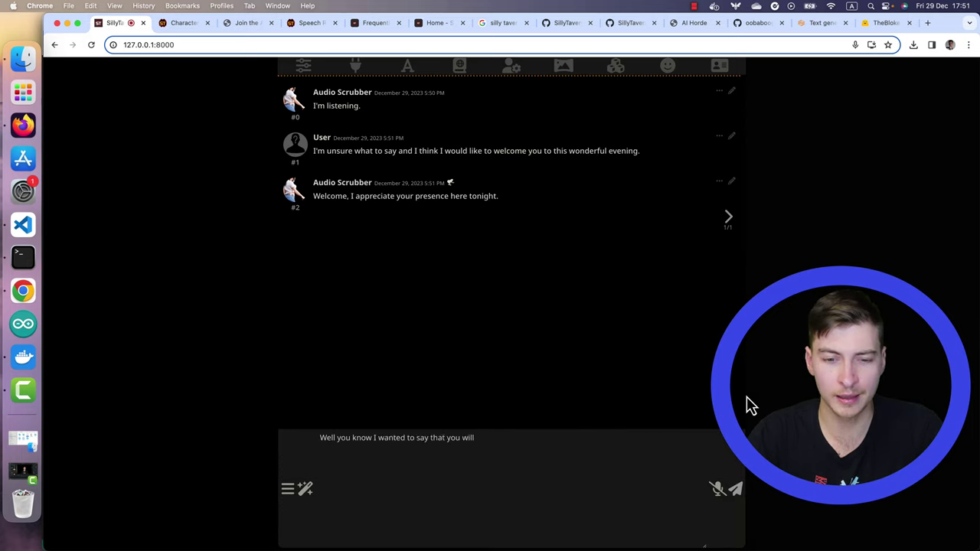
left_click(735, 488)
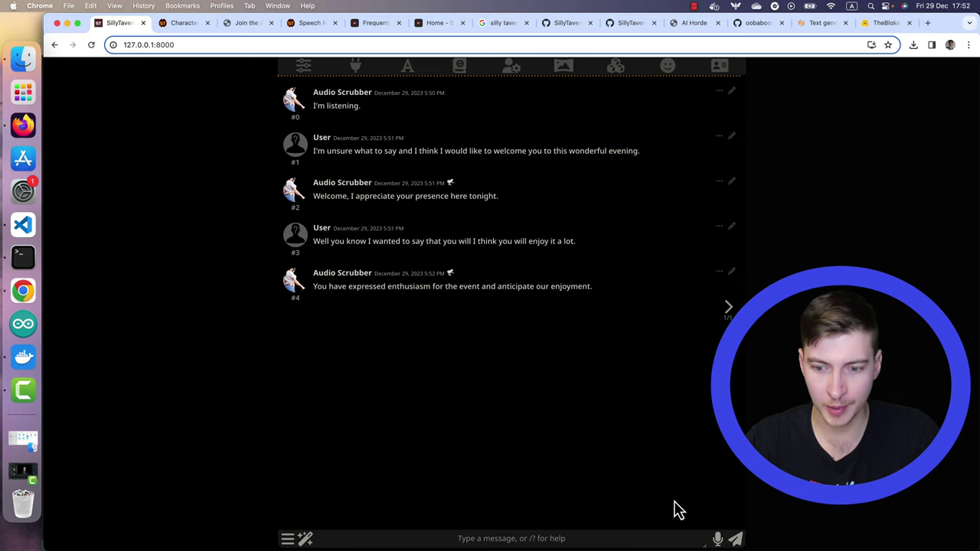
left_click_drag(704, 542, 705, 546)
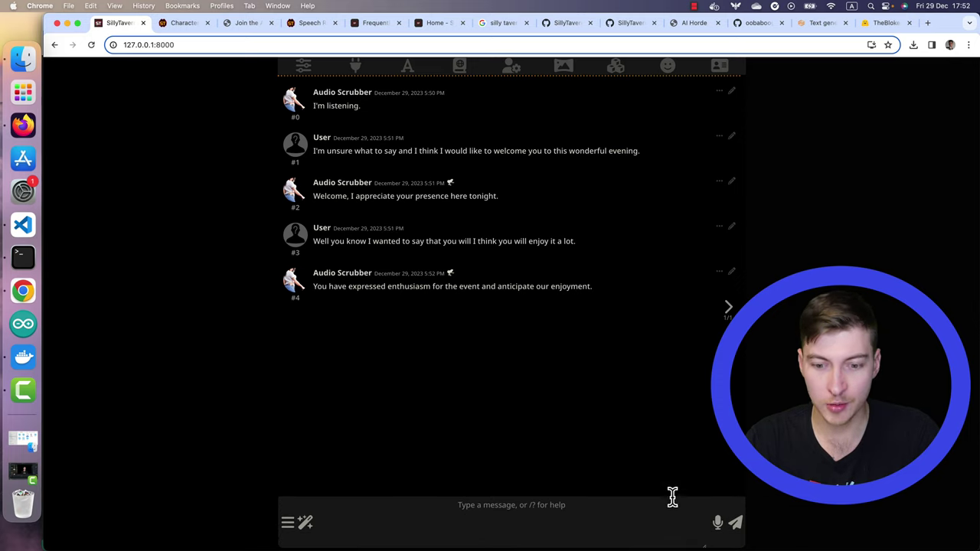